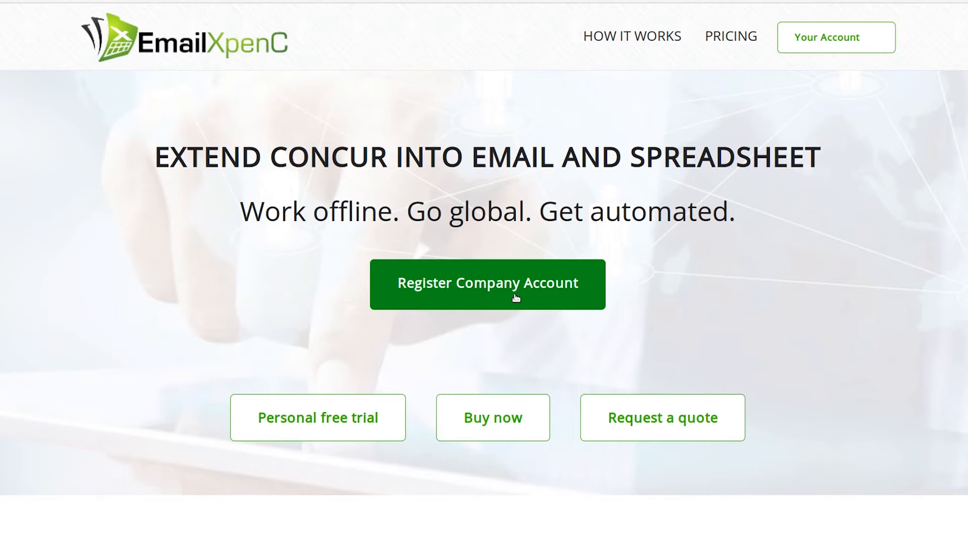
- Open the company account registration form and enter the web services administrator's Concur login ID
{"action": "left_click", "coordinate": [557, 301]}
{"action": "left_click", "coordinate": [242, 250]}
{"action": "type", "text": "web-service-admin@domain.com"}
{"action": "key", "text": "Tab"}
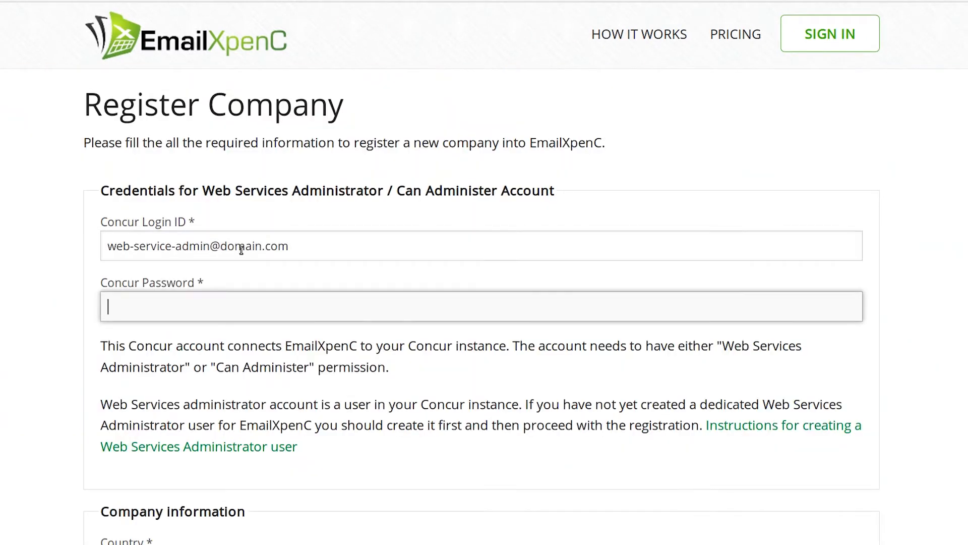
- Set the company's country to United States and enter "company name here" as the company name
{"action": "scroll", "coordinate": [251, 164], "scroll_direction": "down", "scroll_amount": 8}
{"action": "left_click", "coordinate": [253, 155]}
{"action": "type", "text": "unit"}
{"action": "key", "text": "Down"}
{"action": "key", "text": "Down"}
{"action": "key", "text": "Down"}
{"action": "key", "text": "Tab"}
{"action": "type", "text": "company name here"}
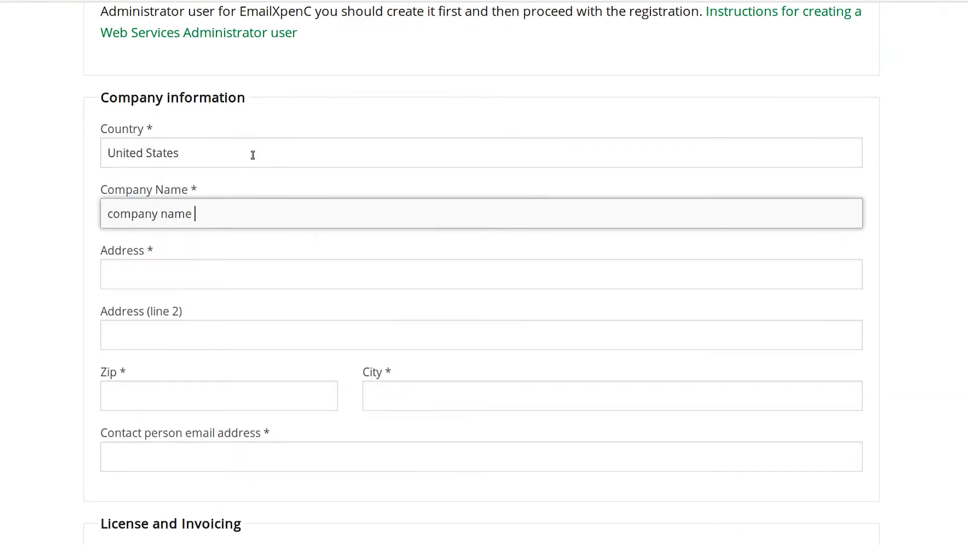
- Fill in the company's street address, zip code and city, and the contact person's email address
{"action": "key", "text": "Tab"}
{"action": "type", "text": "Stree"}
{"action": "key", "text": "Tab"}
{"action": "key", "text": "Tab"}
{"action": "type", "text": "01800"}
{"action": "key", "text": "Tab"}
{"action": "type", "text": "Espoo"}
{"action": "key", "text": "Tab"}
{"action": "type", "text": "your.email@domain.com"}
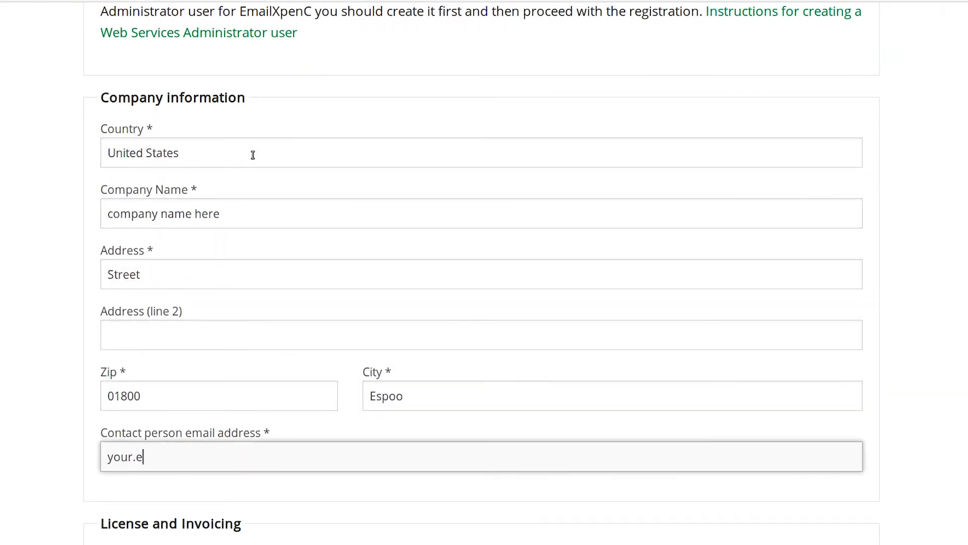
- Set the number of licensed users to 150, accept the Terms of Service and submit the registration
{"action": "scroll", "coordinate": [252, 155], "scroll_direction": "down", "scroll_amount": 10}
{"action": "left_click", "coordinate": [251, 146]}
{"action": "type", "text": "150"}
{"action": "key", "text": "Tab"}
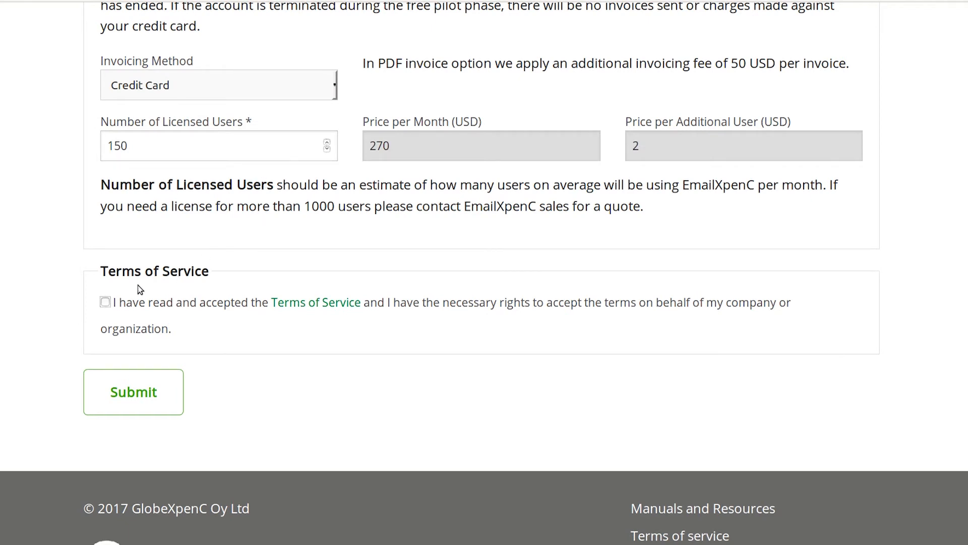
{"action": "left_click", "coordinate": [105, 302]}
{"action": "left_click", "coordinate": [133, 391]}
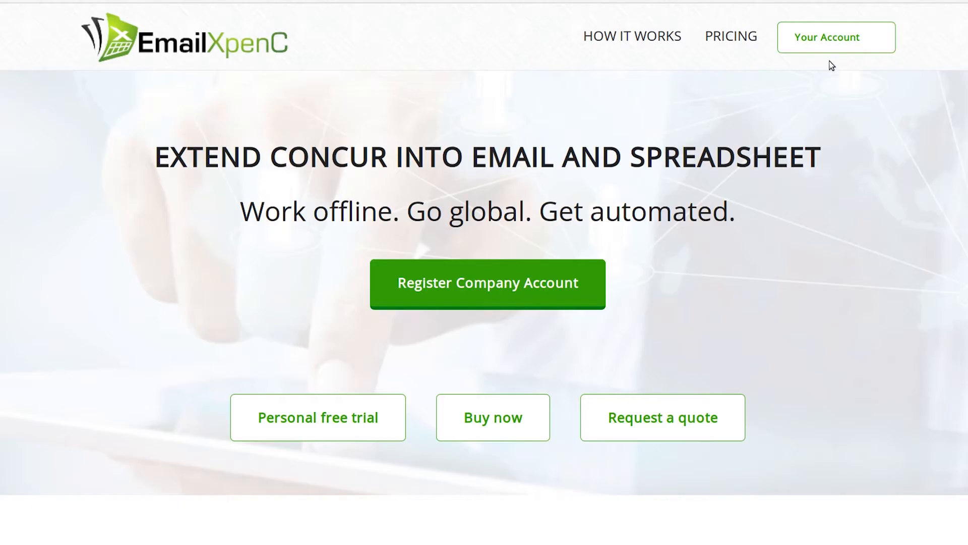
- Open the company's Excel Import page and choose transactions.xls from the Demo folder as the file to import
{"action": "left_click", "coordinate": [863, 47]}
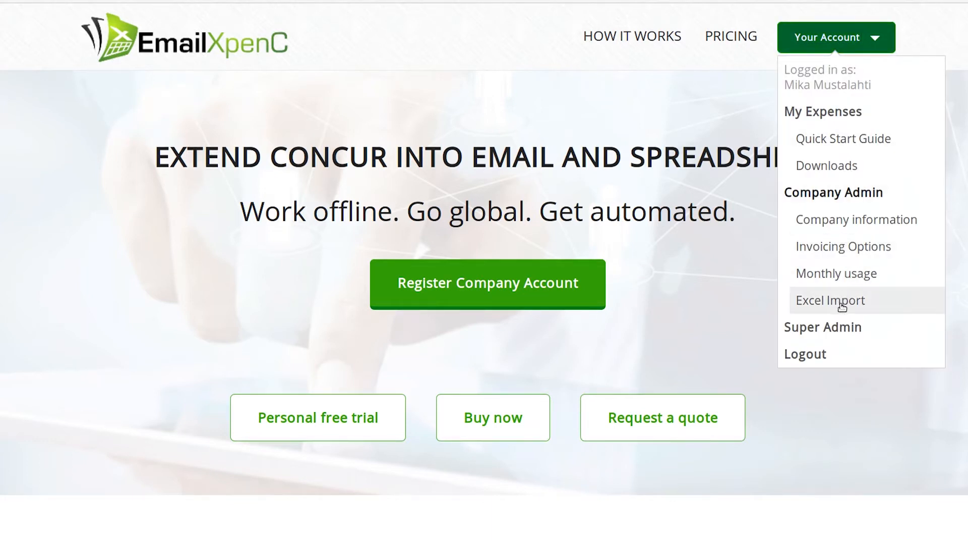
{"action": "left_click", "coordinate": [841, 302]}
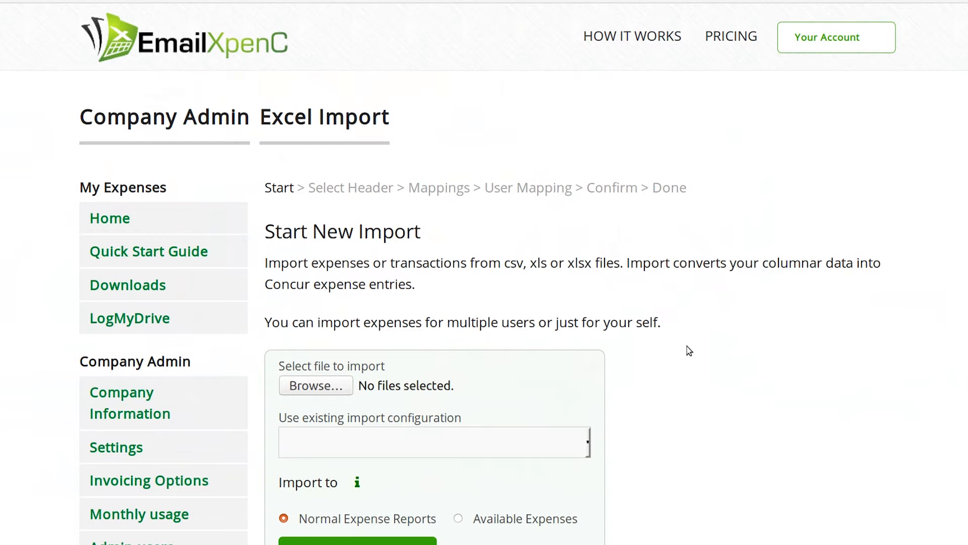
{"action": "scroll", "coordinate": [659, 352], "scroll_direction": "down", "scroll_amount": 4}
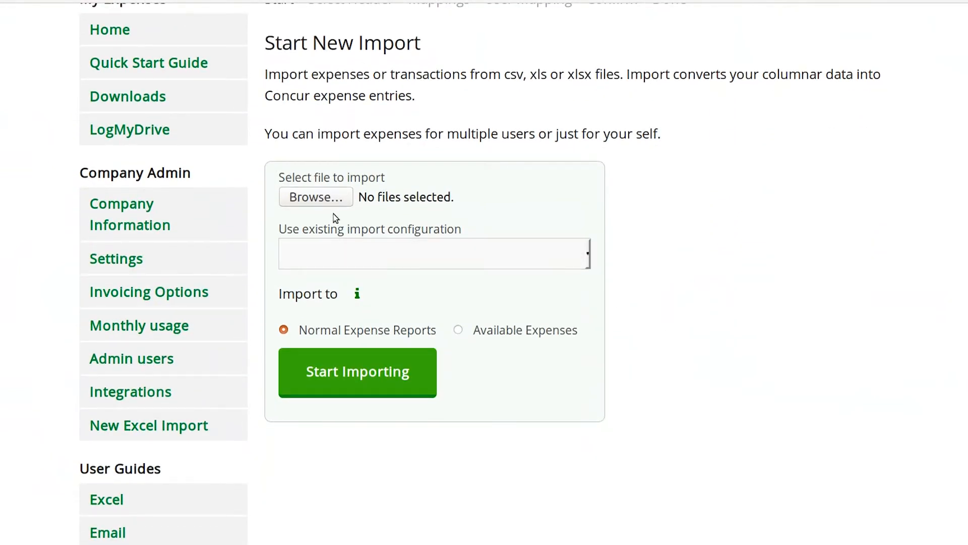
{"action": "left_click", "coordinate": [320, 199]}
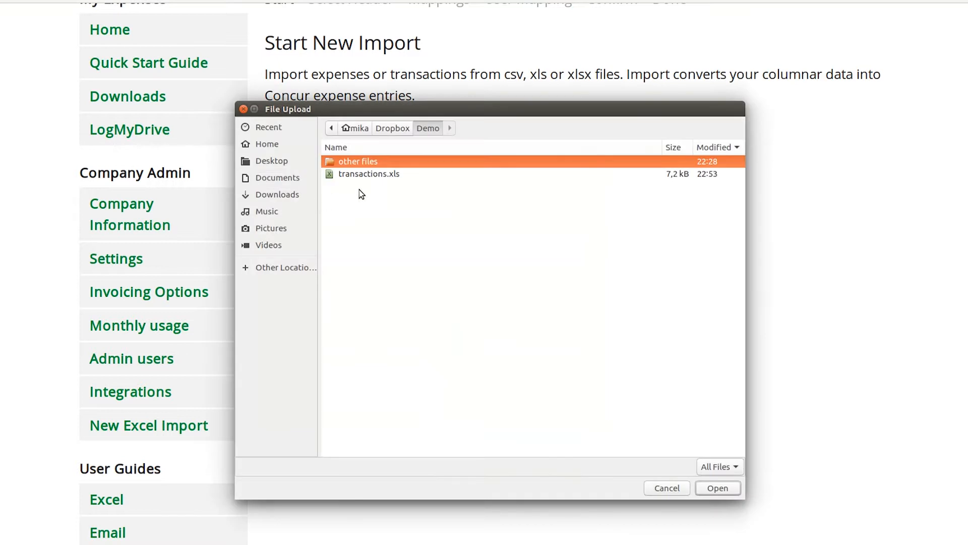
{"action": "left_click", "coordinate": [366, 177]}
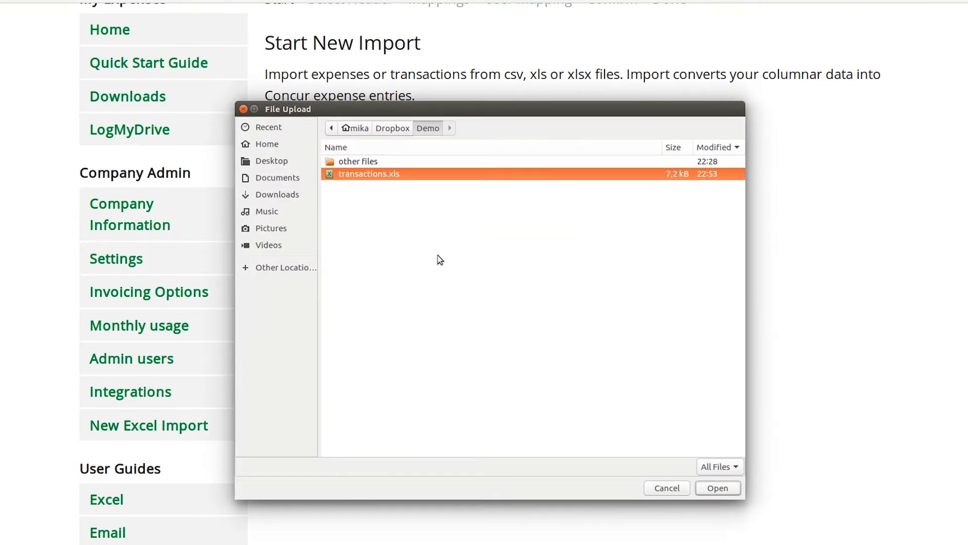
{"action": "left_click", "coordinate": [717, 488]}
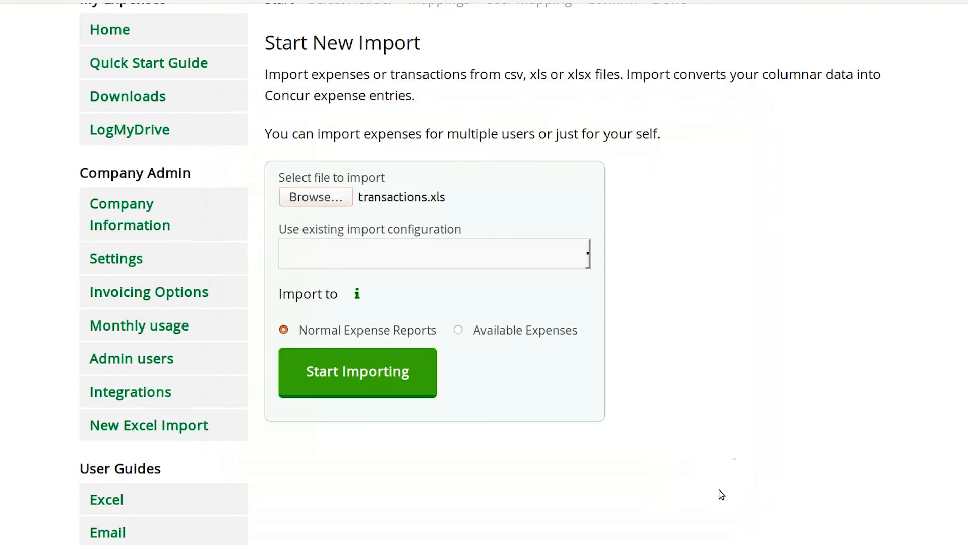
- Start importing to Normal Expense Reports without an existing import configuration, and choose row 5 as the data header
{"action": "left_click", "coordinate": [410, 262]}
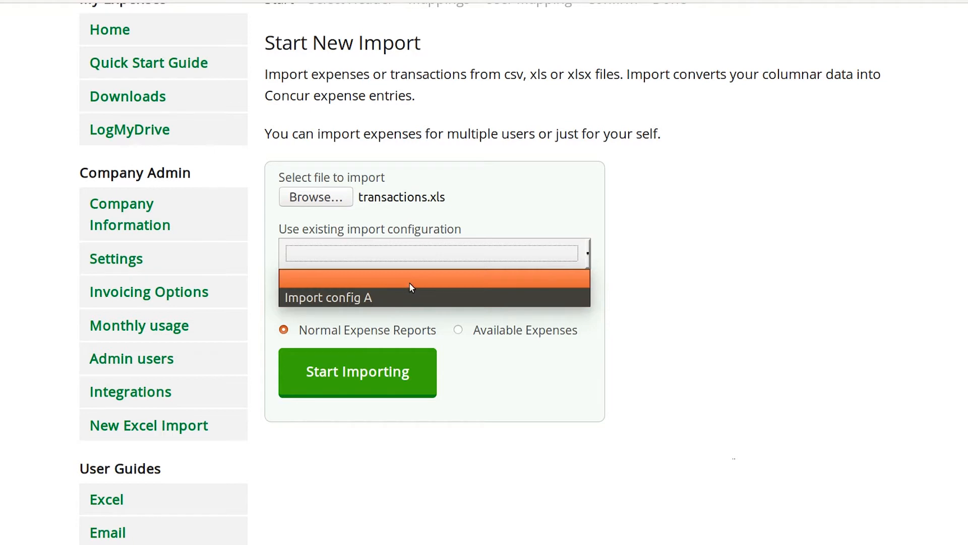
{"action": "left_click", "coordinate": [631, 260]}
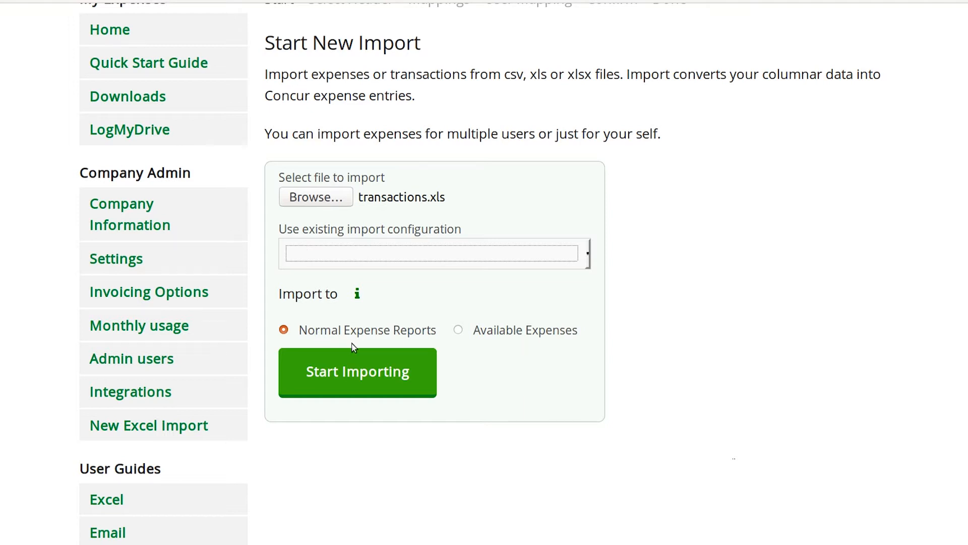
{"action": "left_click", "coordinate": [351, 378]}
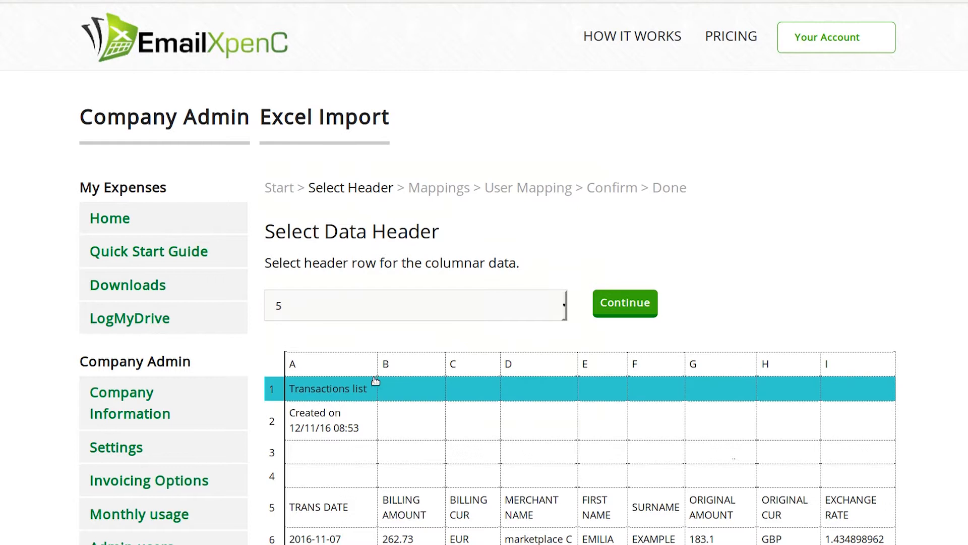
{"action": "scroll", "coordinate": [438, 409], "scroll_direction": "down", "scroll_amount": 1}
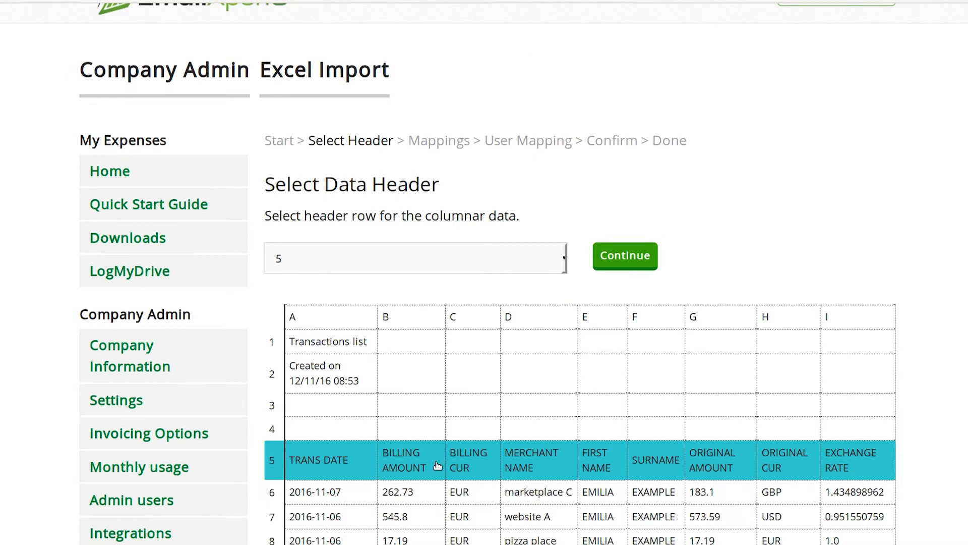
{"action": "left_click", "coordinate": [438, 464]}
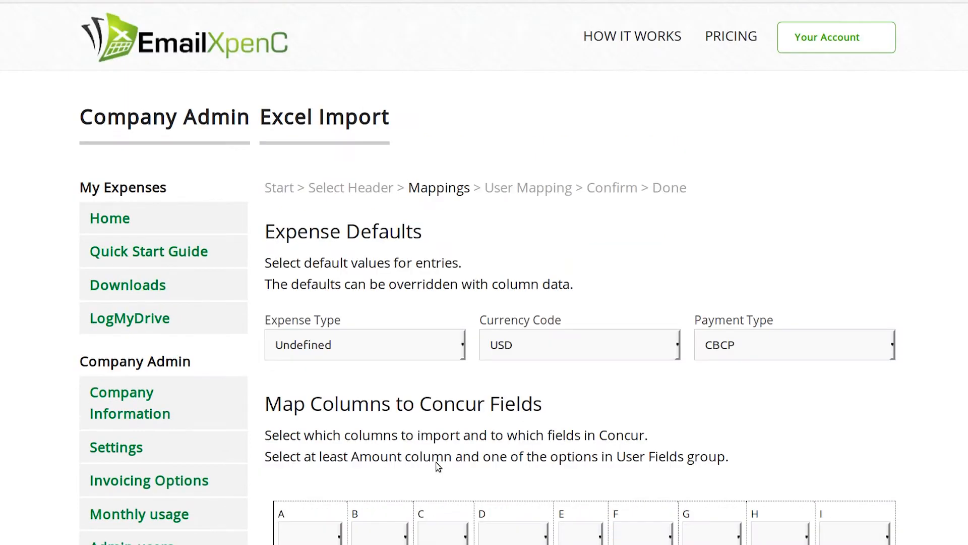
- Leave the default expense type Undefined and set the default payment type to Company Paid
{"action": "scroll", "coordinate": [437, 353], "scroll_direction": "down", "scroll_amount": 4}
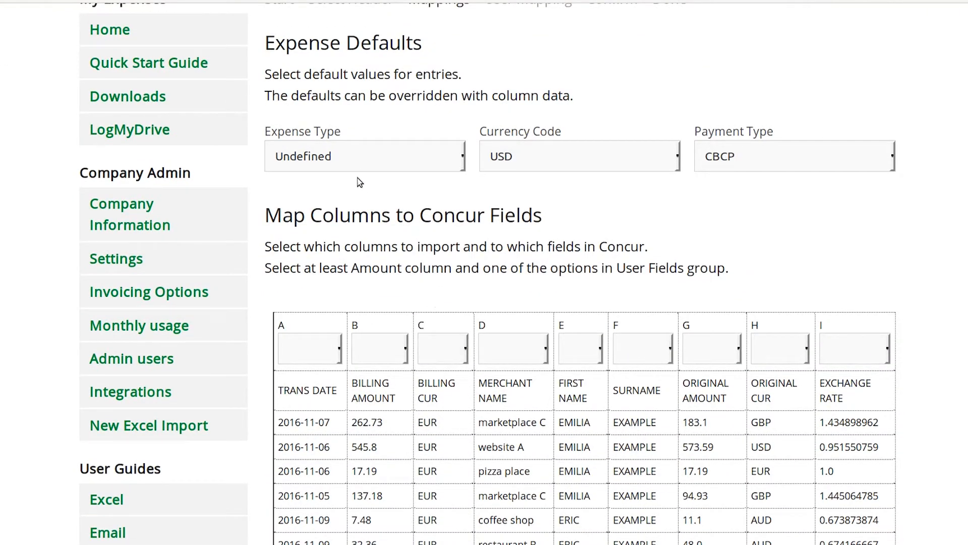
{"action": "left_click", "coordinate": [454, 160]}
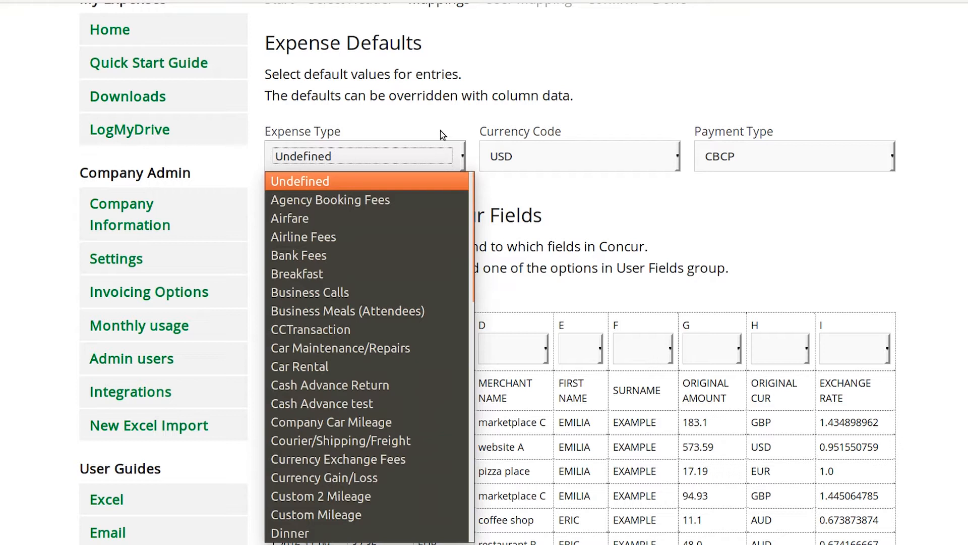
{"action": "left_click", "coordinate": [453, 118]}
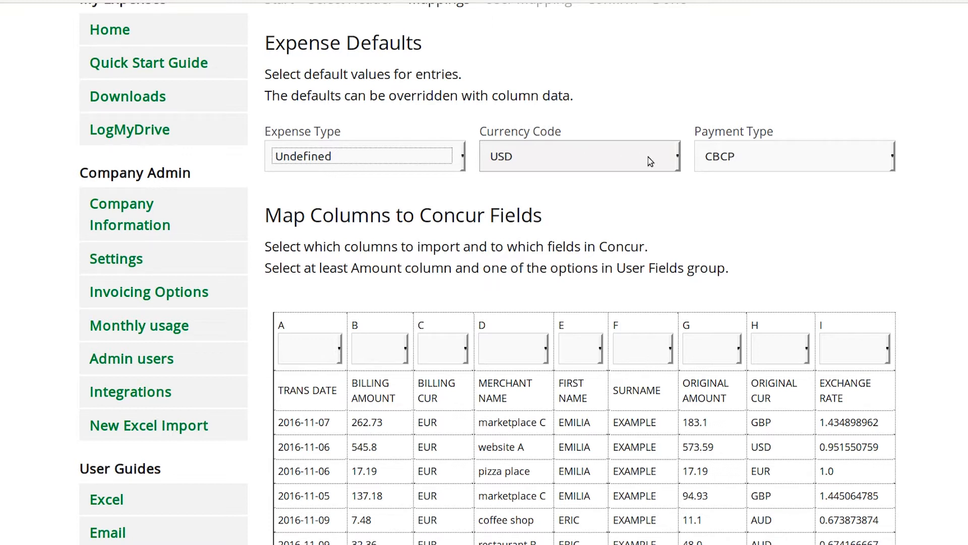
{"action": "left_click", "coordinate": [833, 163]}
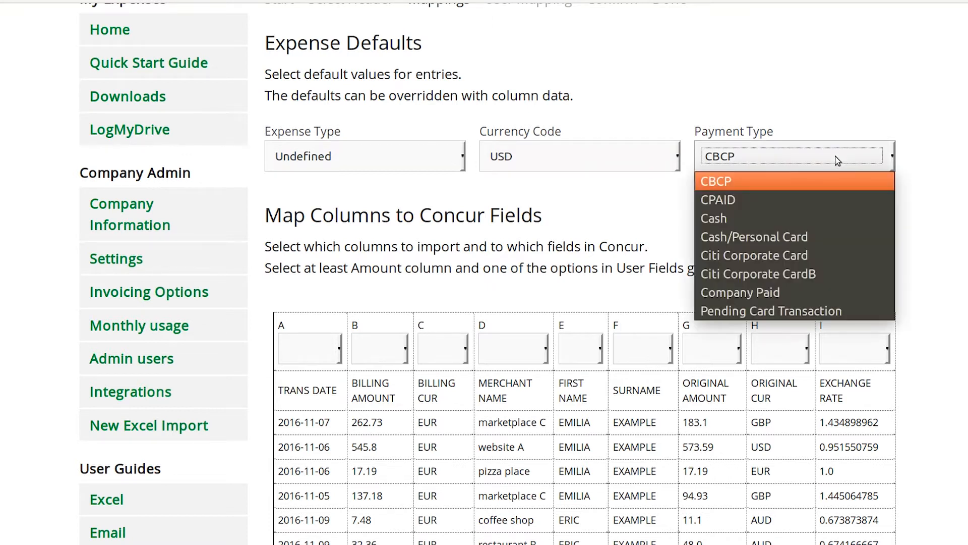
{"action": "left_click", "coordinate": [810, 292]}
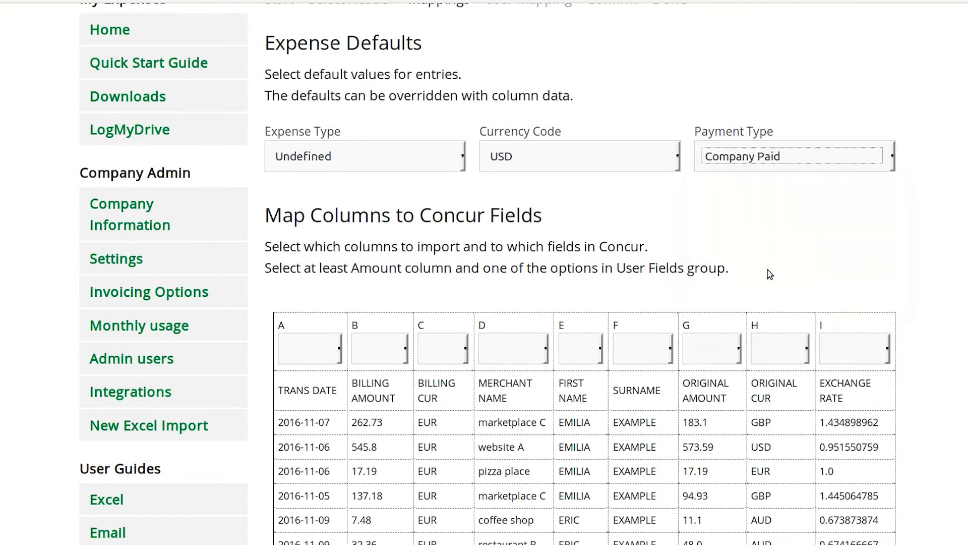
- Map the TRANS DATE column to Date and the BILLING AMOUNT column to Amount
{"action": "scroll", "coordinate": [711, 272], "scroll_direction": "down", "scroll_amount": 4}
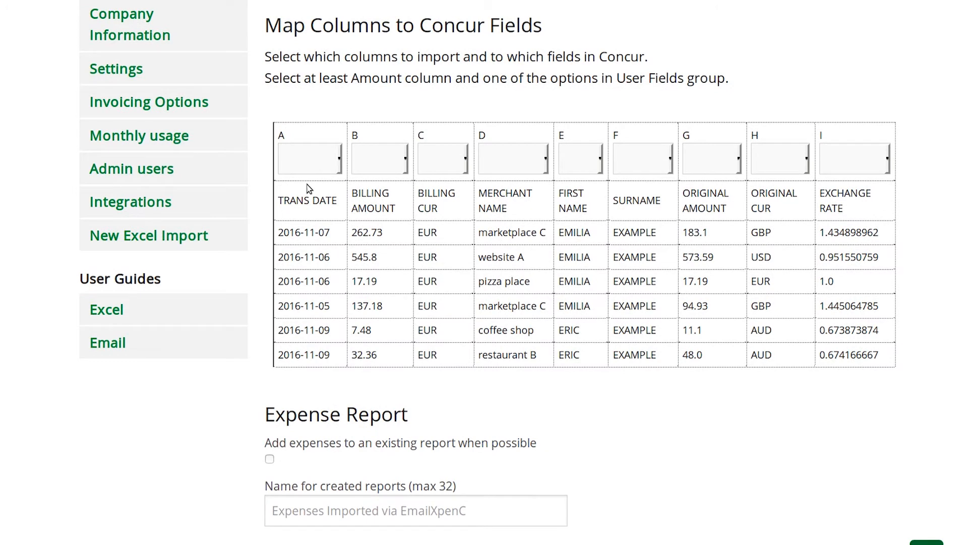
{"action": "left_click", "coordinate": [317, 160]}
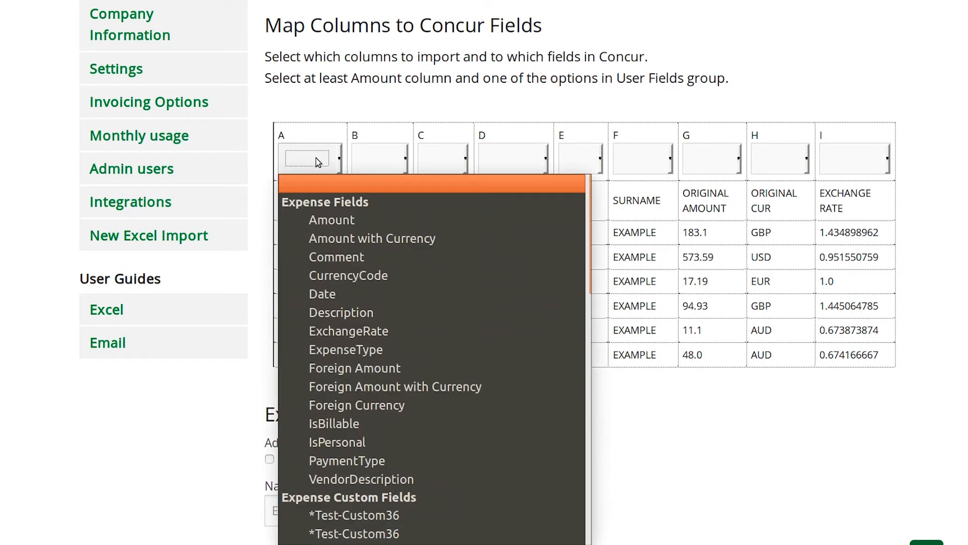
{"action": "left_click", "coordinate": [330, 294]}
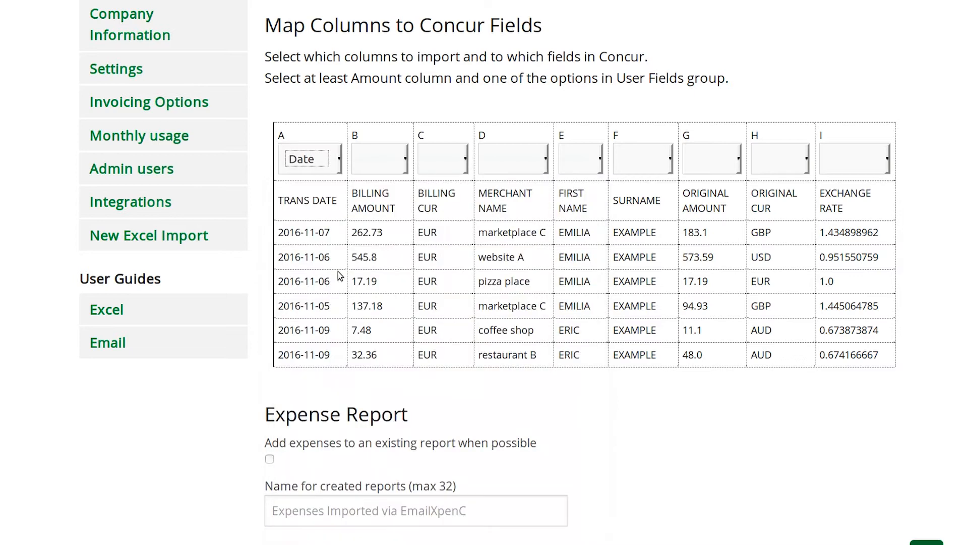
{"action": "left_click", "coordinate": [387, 164]}
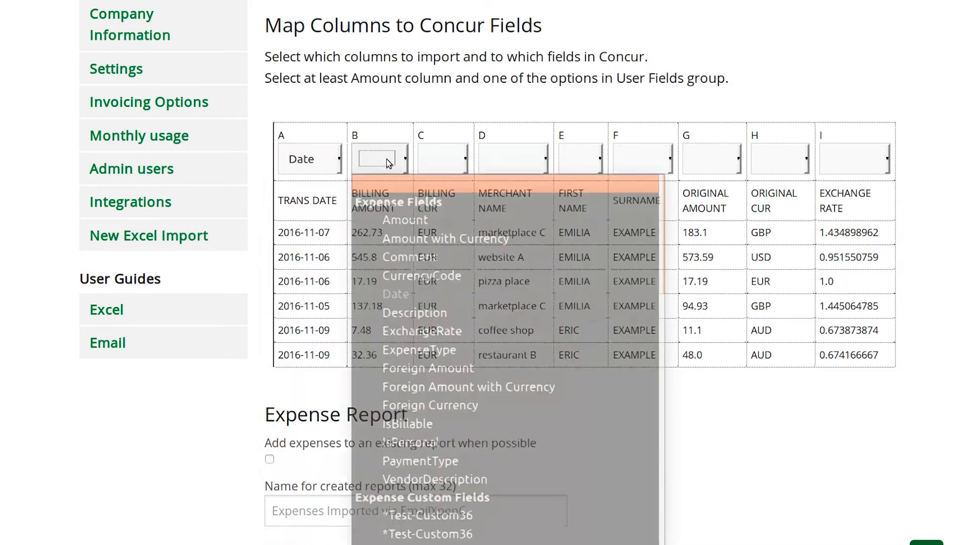
{"action": "left_click", "coordinate": [399, 220]}
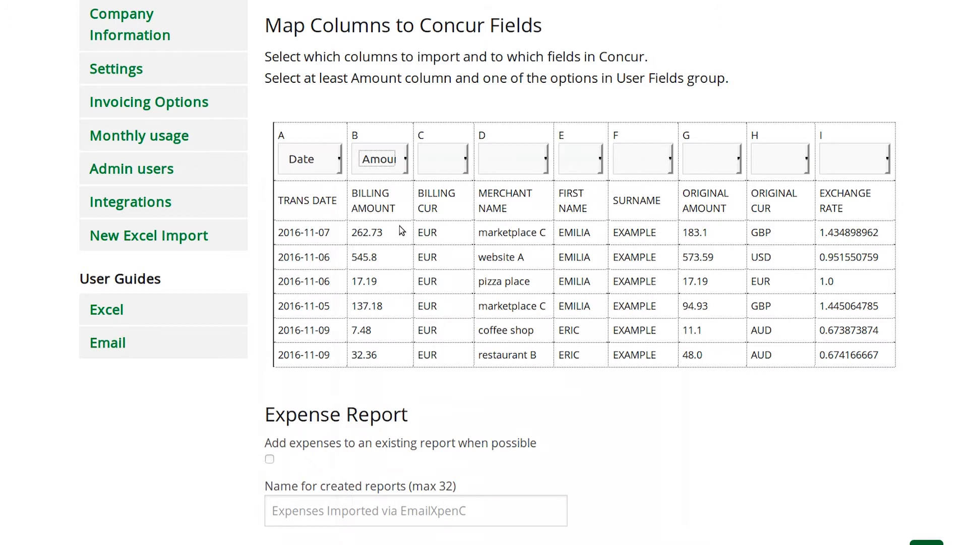
- Map the BILLING CUR column to CurrencyCode and the MERCHANT NAME column to VendorDescription
{"action": "left_click", "coordinate": [452, 162]}
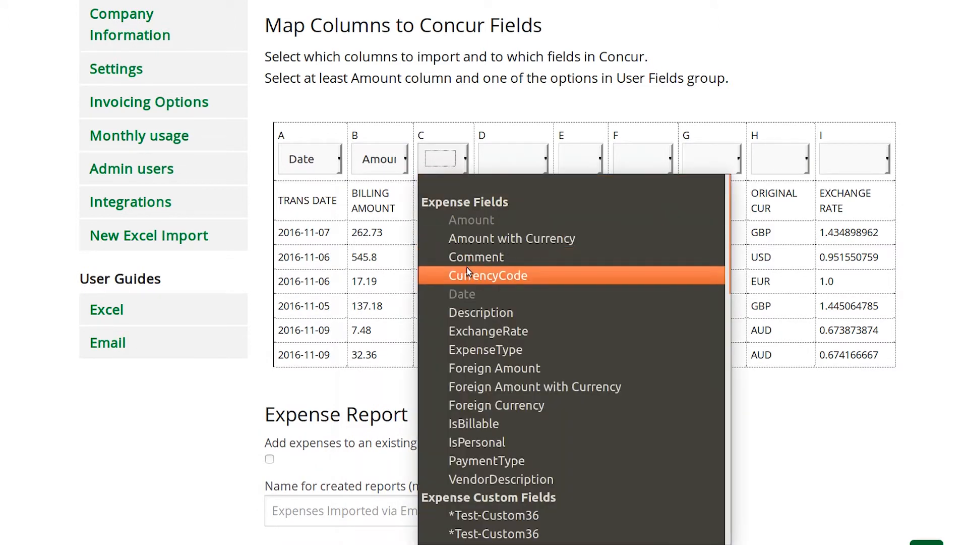
{"action": "left_click", "coordinate": [490, 277]}
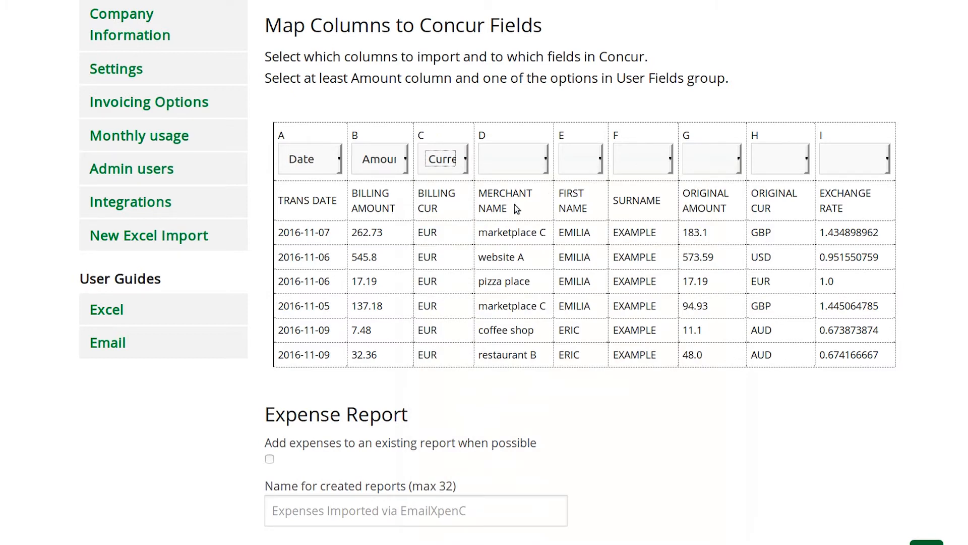
{"action": "left_click", "coordinate": [528, 159]}
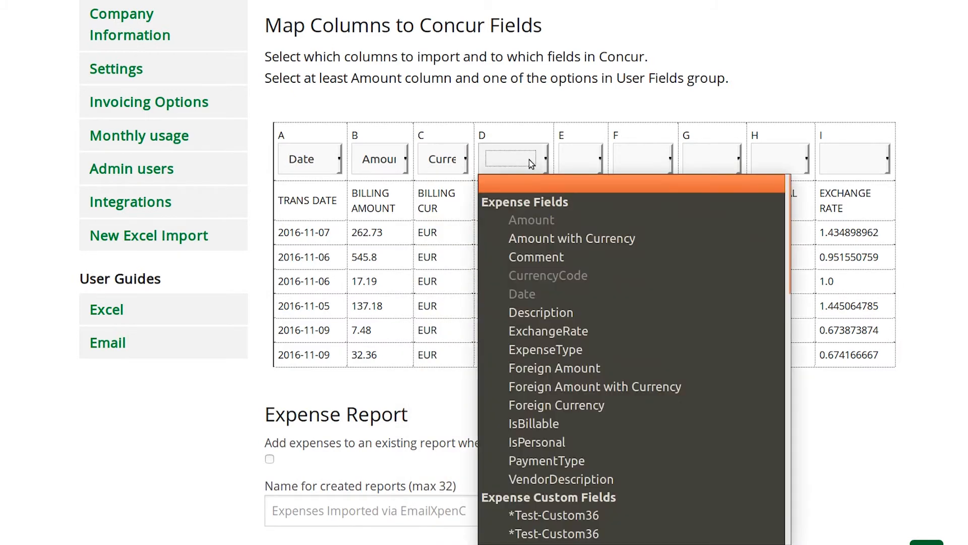
{"action": "left_click", "coordinate": [561, 479]}
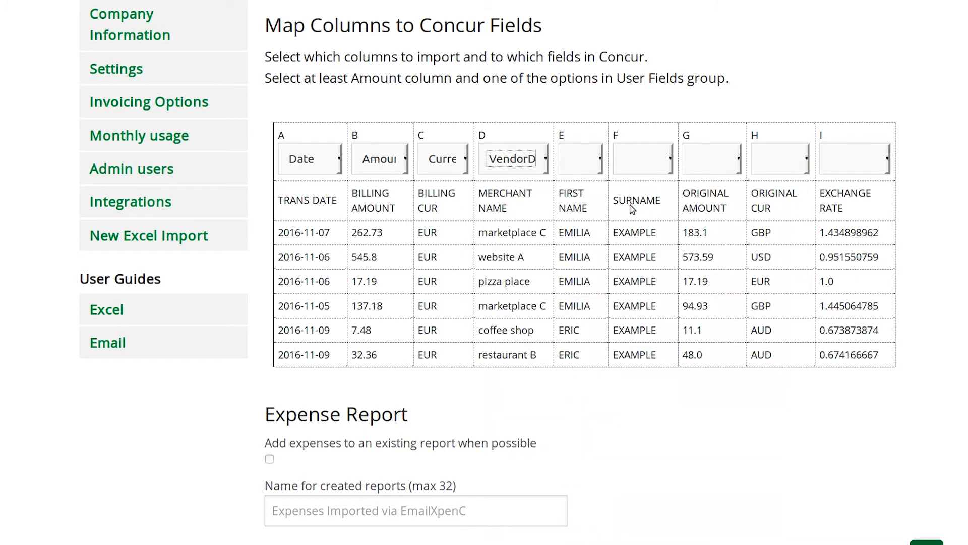
- Map the FIRST NAME column to the FirstName user field and the SURNAME column to LastName
{"action": "left_click", "coordinate": [599, 159]}
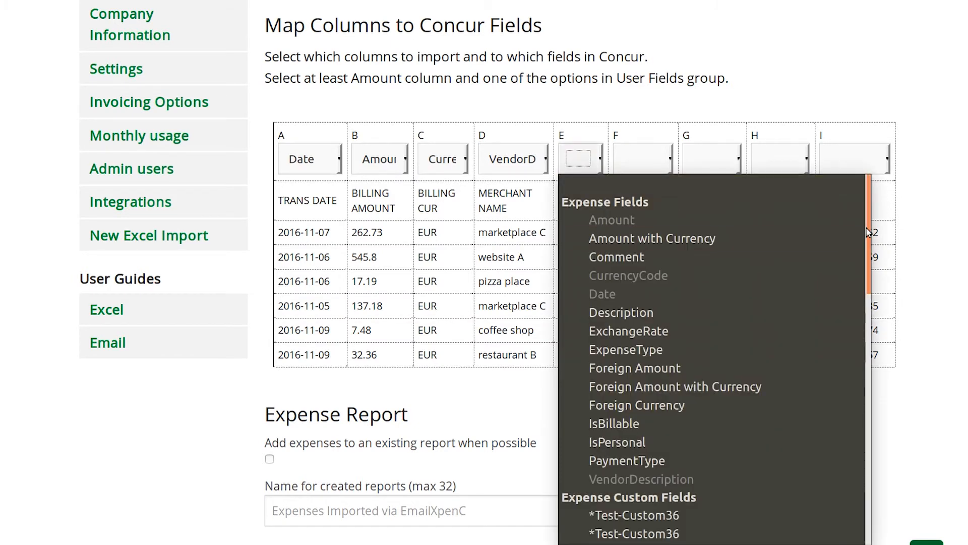
{"action": "scroll", "coordinate": [857, 231], "scroll_direction": "down", "scroll_amount": 15}
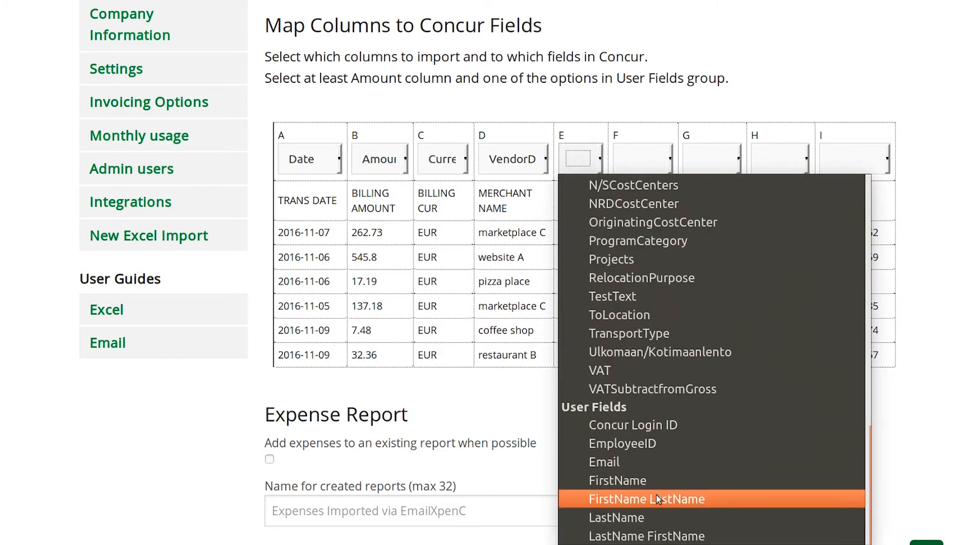
{"action": "left_click", "coordinate": [705, 480]}
{"action": "left_click", "coordinate": [639, 163]}
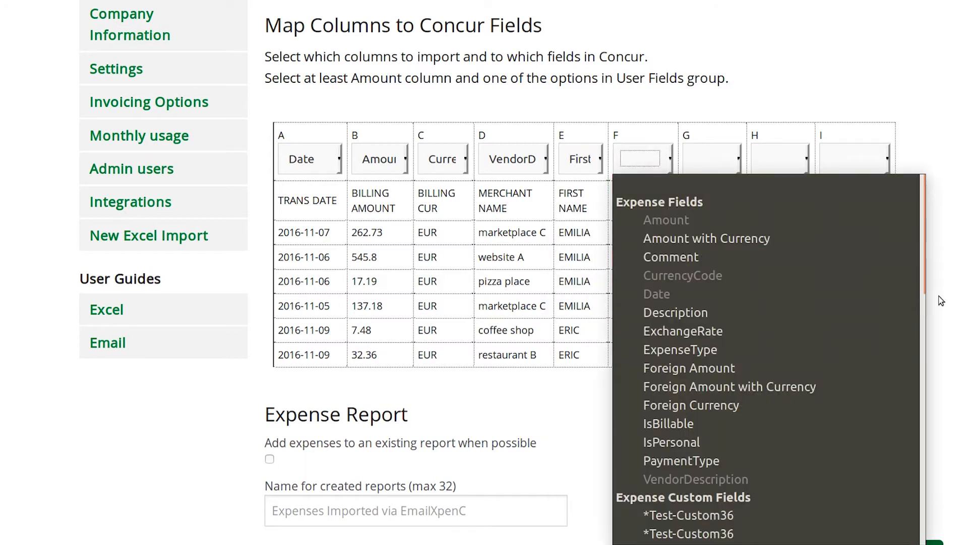
{"action": "scroll", "coordinate": [760, 541], "scroll_direction": "down", "scroll_amount": 15}
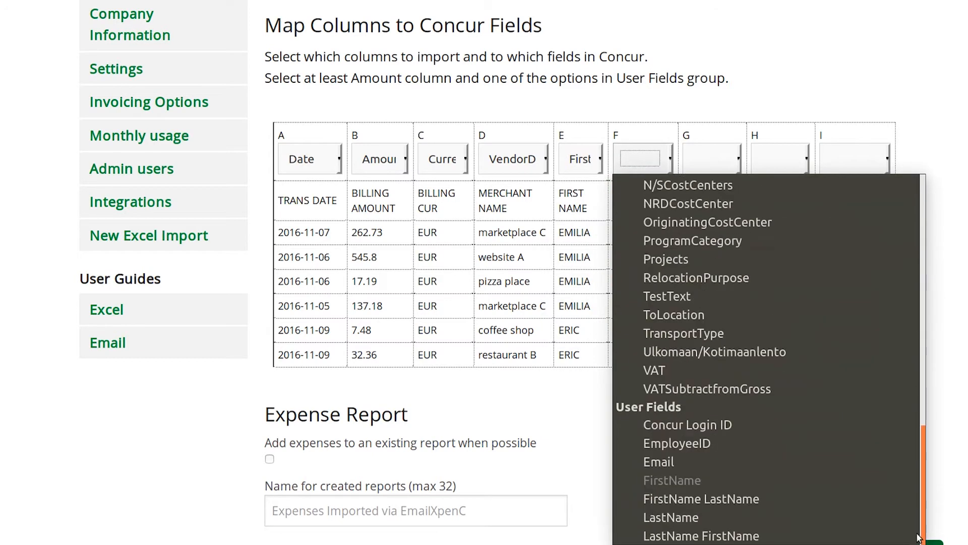
{"action": "left_click", "coordinate": [682, 519]}
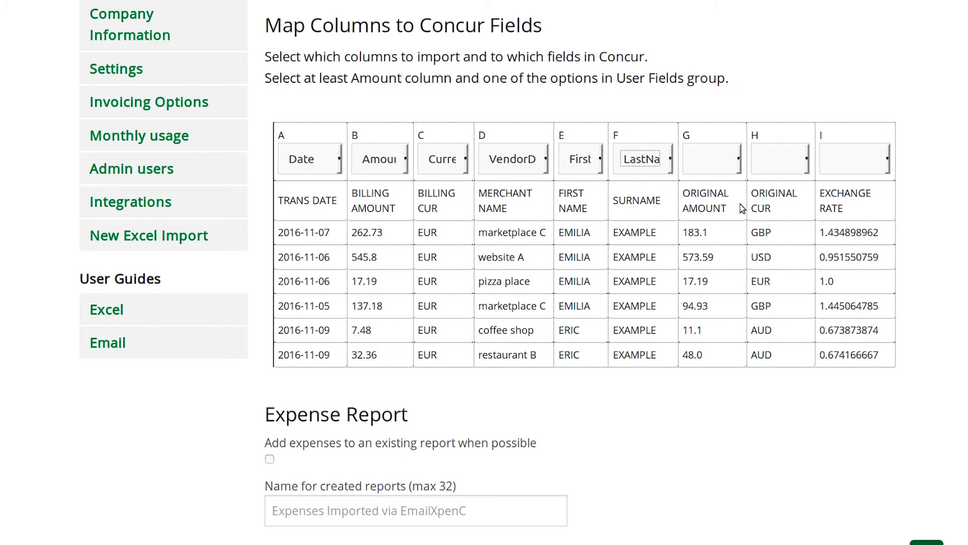
- Map the ORIGINAL AMOUNT column to Foreign Amount and the ORIGINAL CUR column to Foreign Currency
{"action": "left_click", "coordinate": [737, 158]}
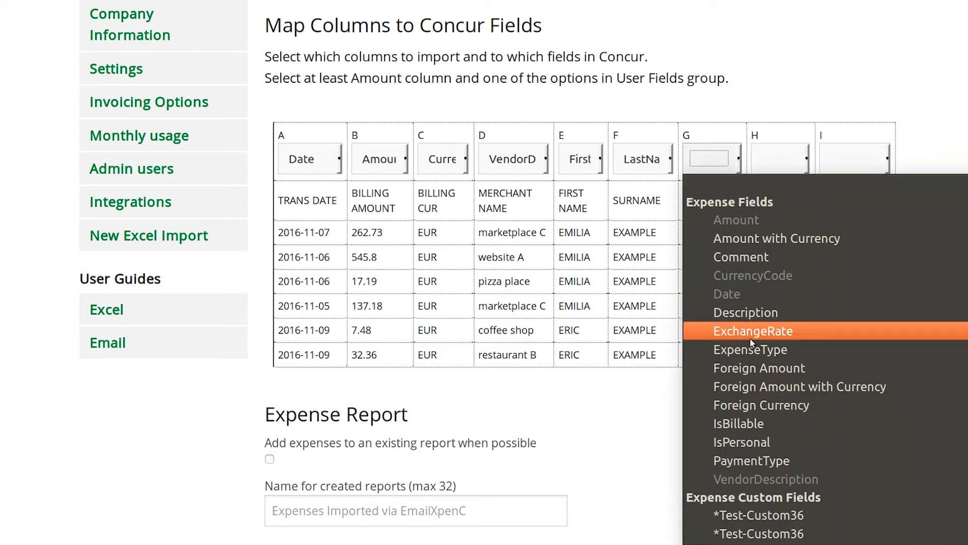
{"action": "left_click", "coordinate": [744, 372]}
{"action": "left_click", "coordinate": [776, 159]}
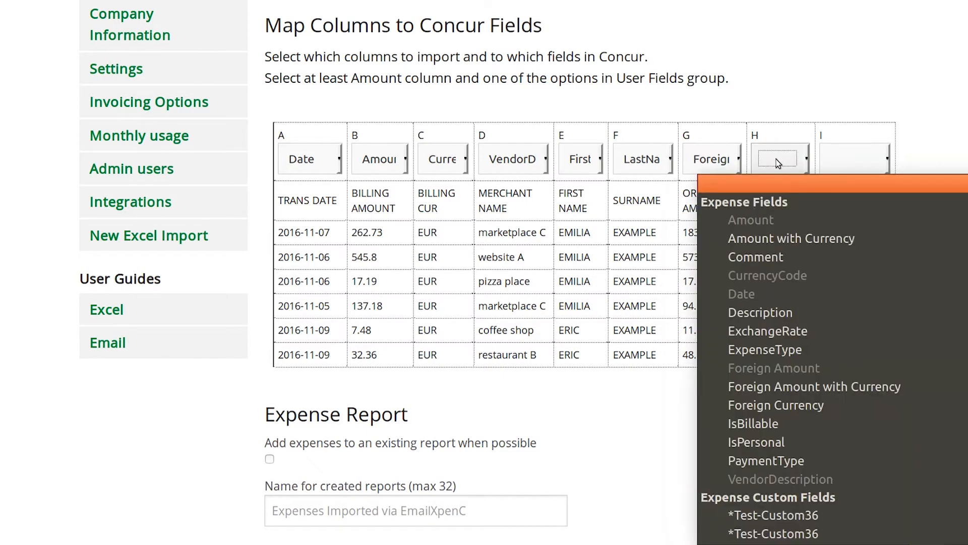
{"action": "left_click", "coordinate": [802, 405]}
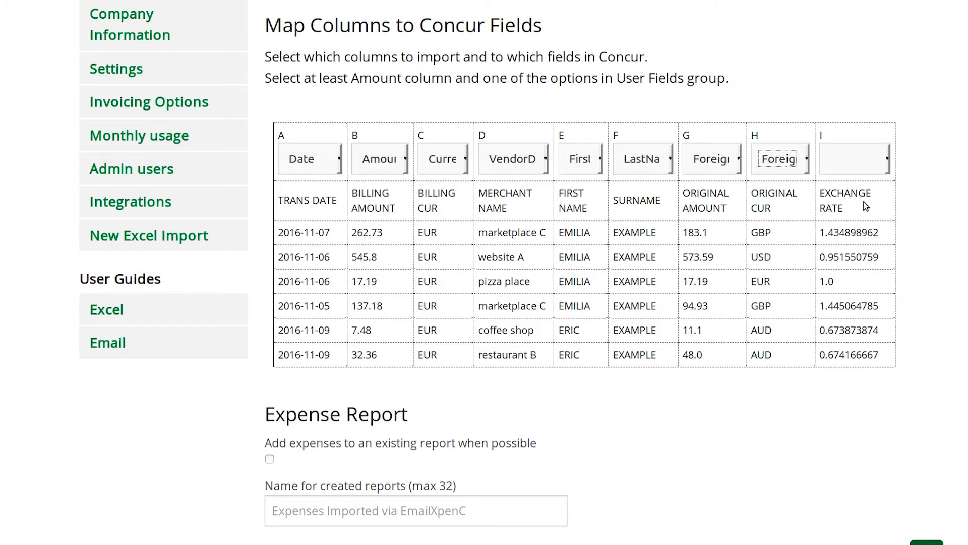
- Map the EXCHANGE RATE column to ExchangeRate and enable adding expenses to an existing report when possible
{"action": "left_click", "coordinate": [885, 161]}
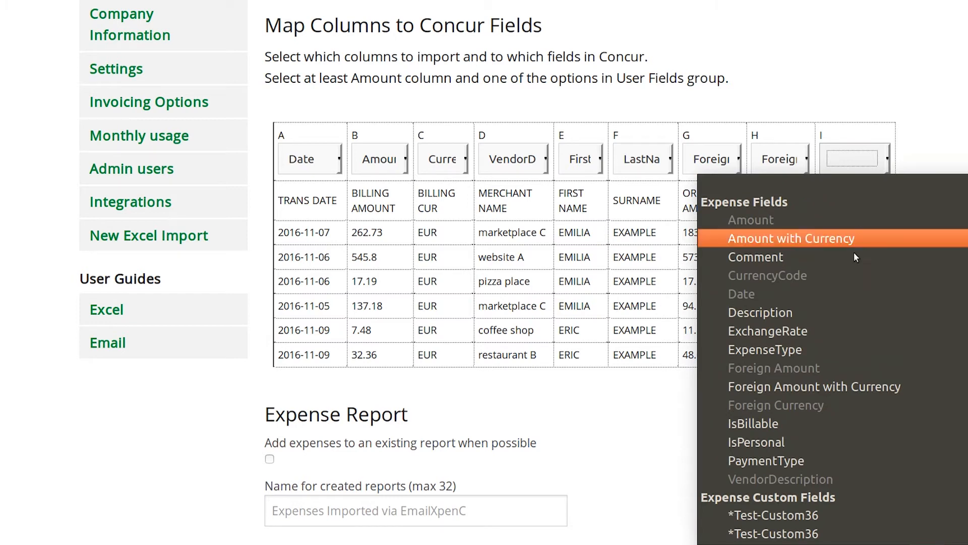
{"action": "left_click", "coordinate": [789, 335]}
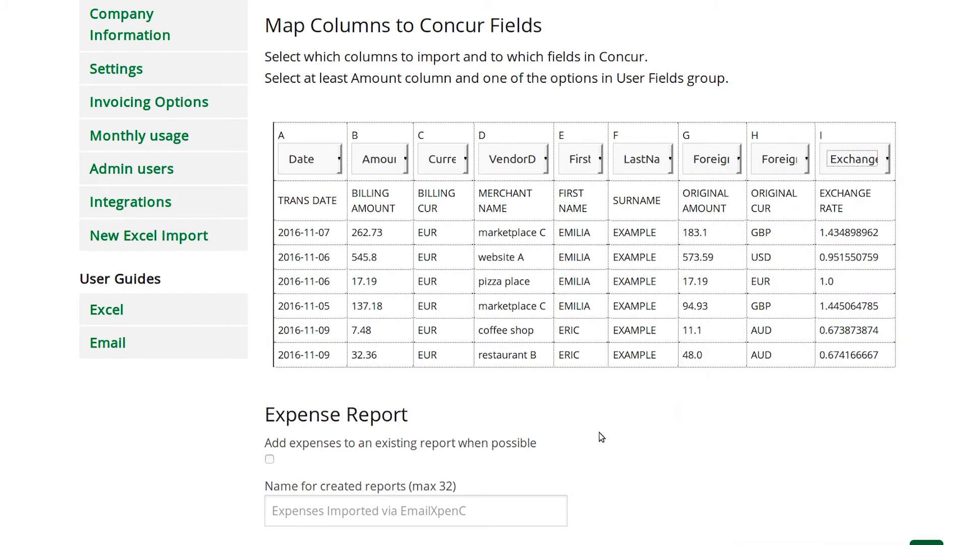
{"action": "scroll", "coordinate": [600, 433], "scroll_direction": "down", "scroll_amount": 5}
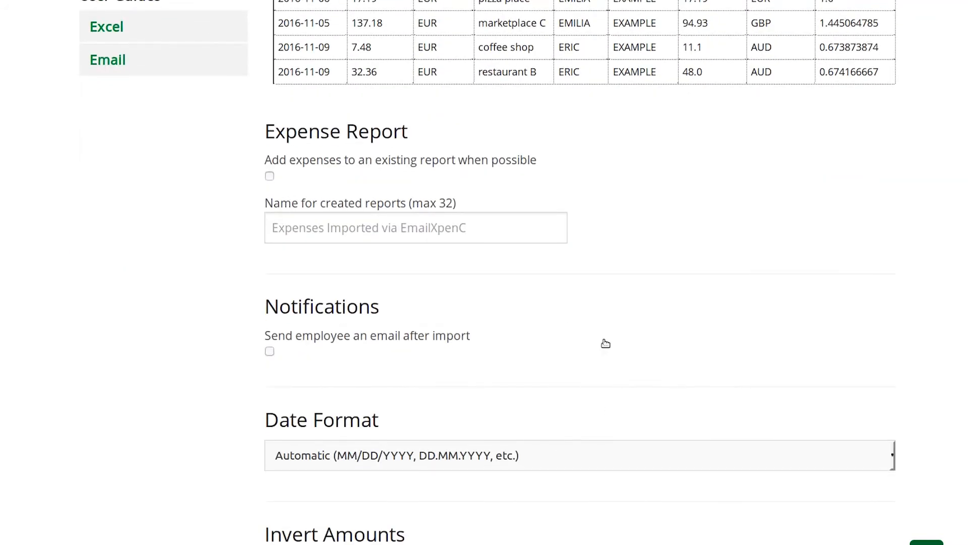
{"action": "scroll", "coordinate": [605, 343], "scroll_direction": "down", "scroll_amount": 2}
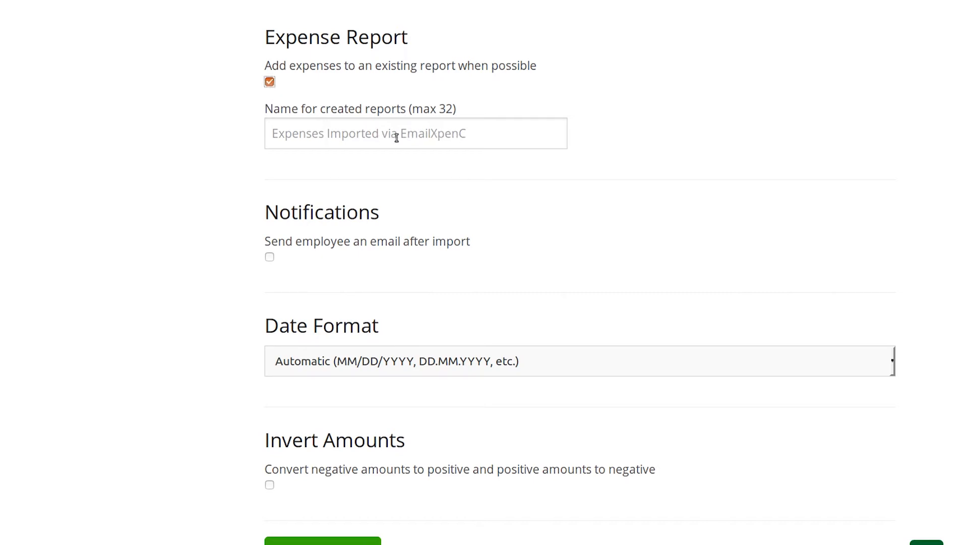
- Enable the notification that sends employees an email after the import
{"action": "scroll", "coordinate": [458, 152], "scroll_direction": "down", "scroll_amount": 1}
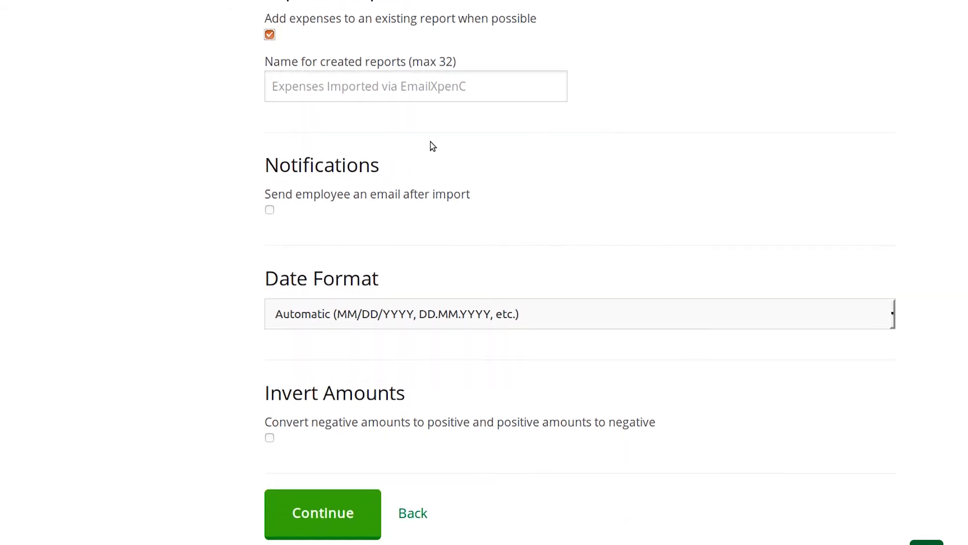
{"action": "scroll", "coordinate": [308, 201], "scroll_direction": "down", "scroll_amount": 1}
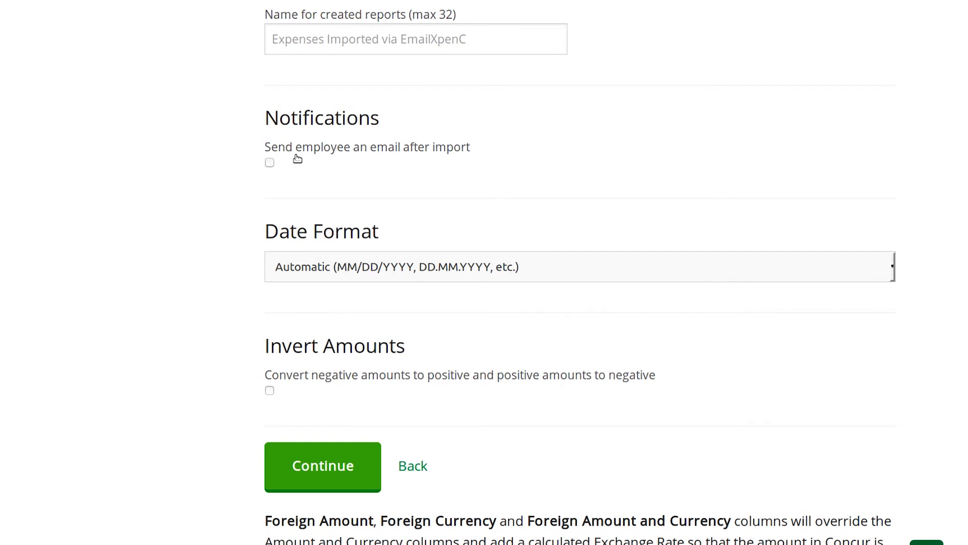
{"action": "left_click", "coordinate": [269, 163]}
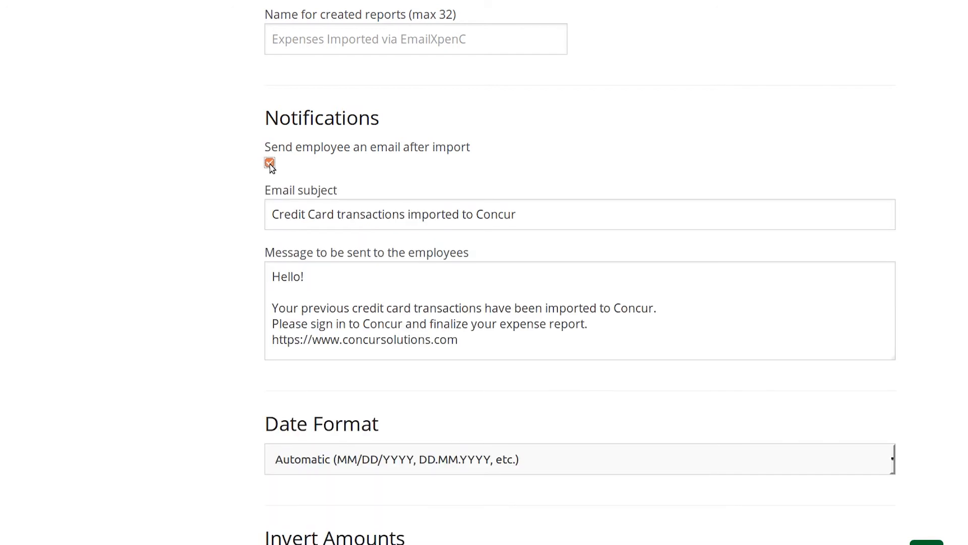
- Keep the date format on Automatic, leave Invert Amounts off, and continue to the user mapping
{"action": "scroll", "coordinate": [237, 201], "scroll_direction": "down", "scroll_amount": 3}
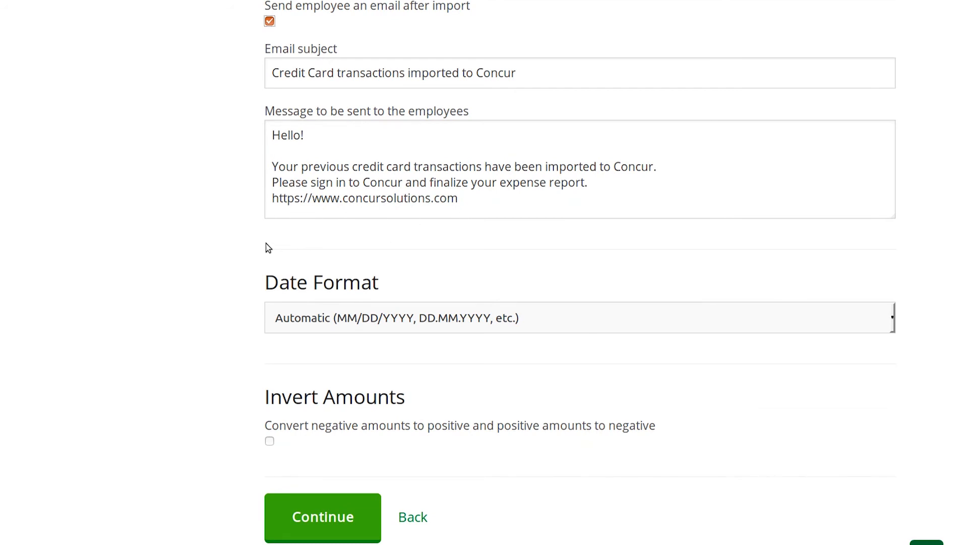
{"action": "scroll", "coordinate": [248, 246], "scroll_direction": "down", "scroll_amount": 2}
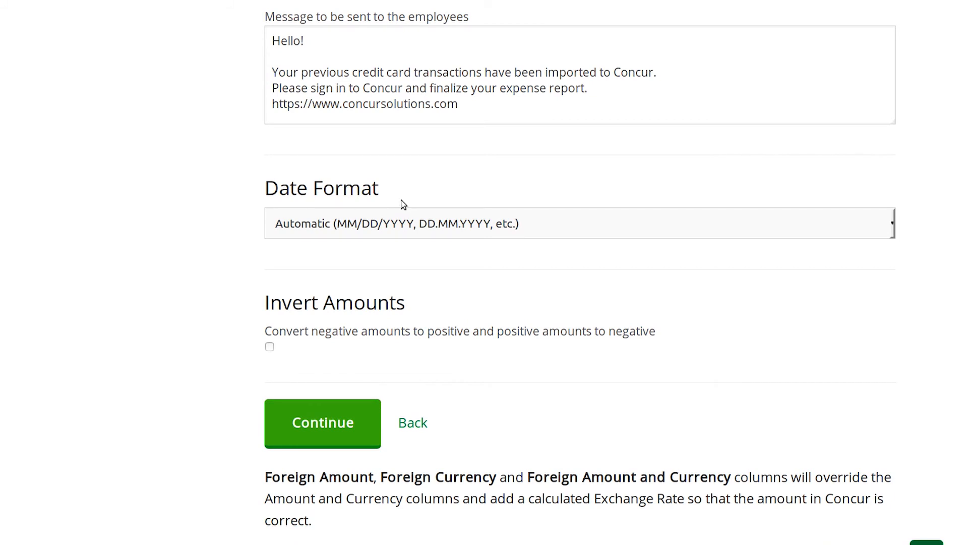
{"action": "left_click", "coordinate": [405, 228]}
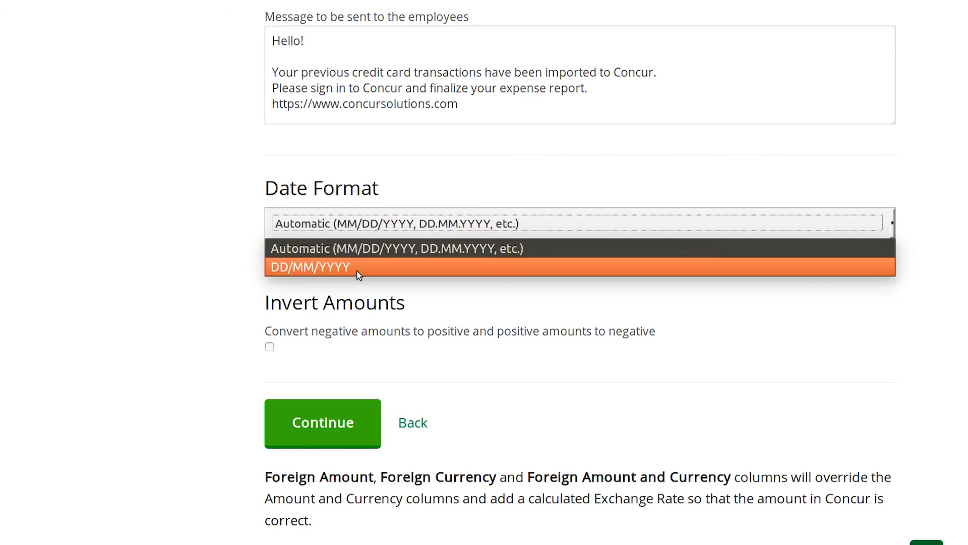
{"action": "left_click", "coordinate": [369, 286]}
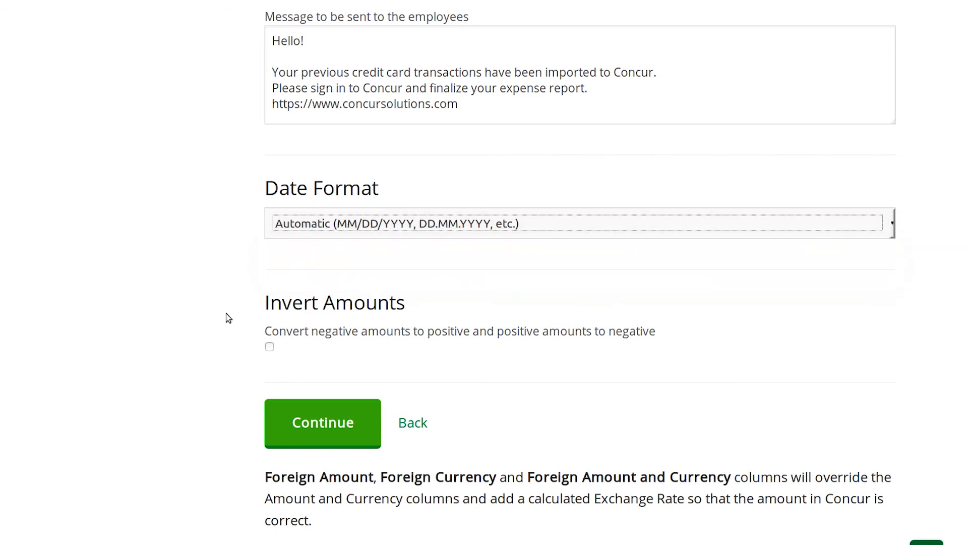
{"action": "scroll", "coordinate": [232, 315], "scroll_direction": "down", "scroll_amount": 1}
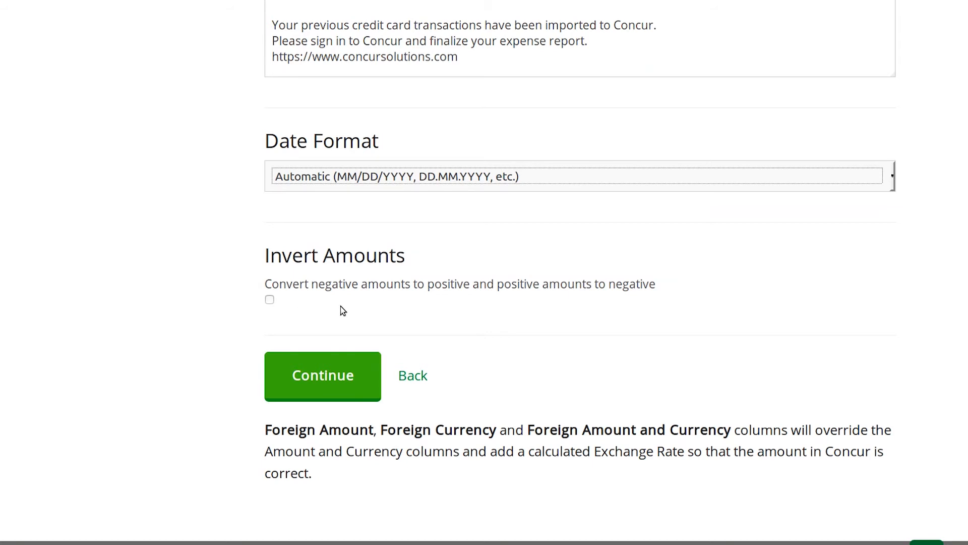
{"action": "left_click", "coordinate": [323, 381]}
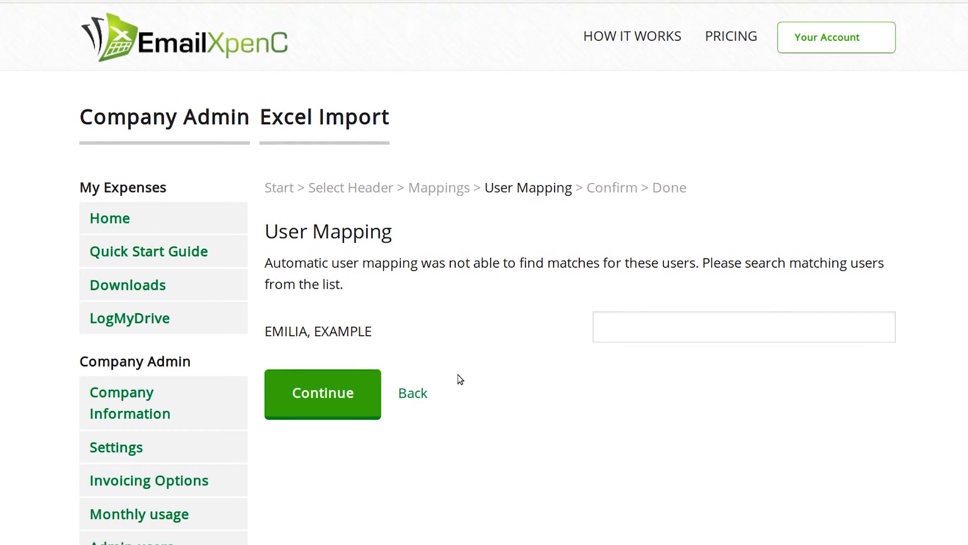
- Search for "emi" and assign the matching Concur user to the unmatched employee
{"action": "scroll", "coordinate": [479, 359], "scroll_direction": "down", "scroll_amount": 1}
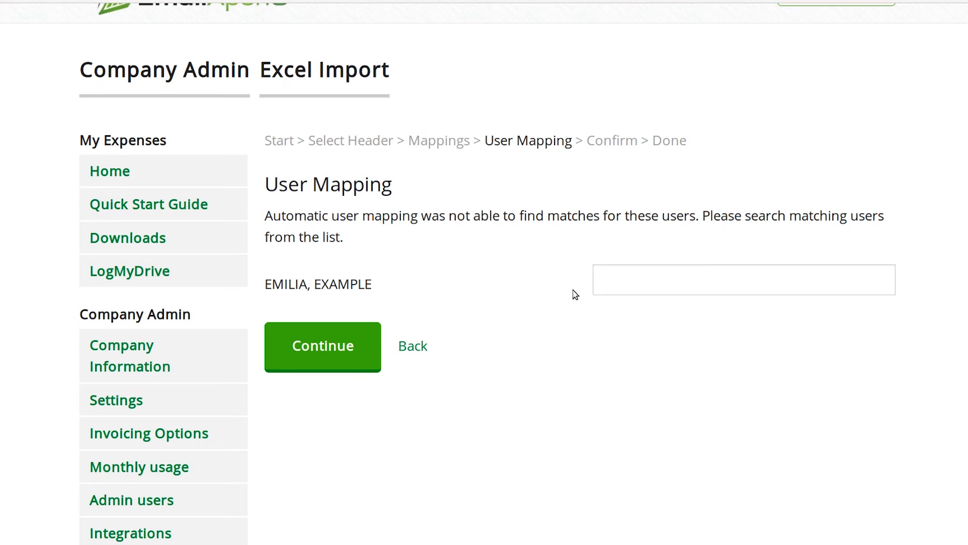
{"action": "left_click", "coordinate": [624, 283]}
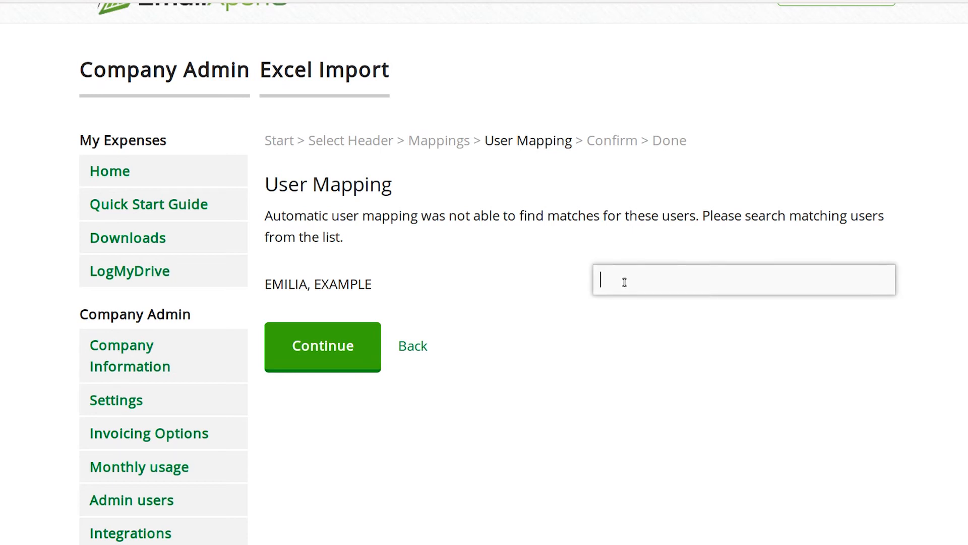
{"action": "type", "text": "emi"}
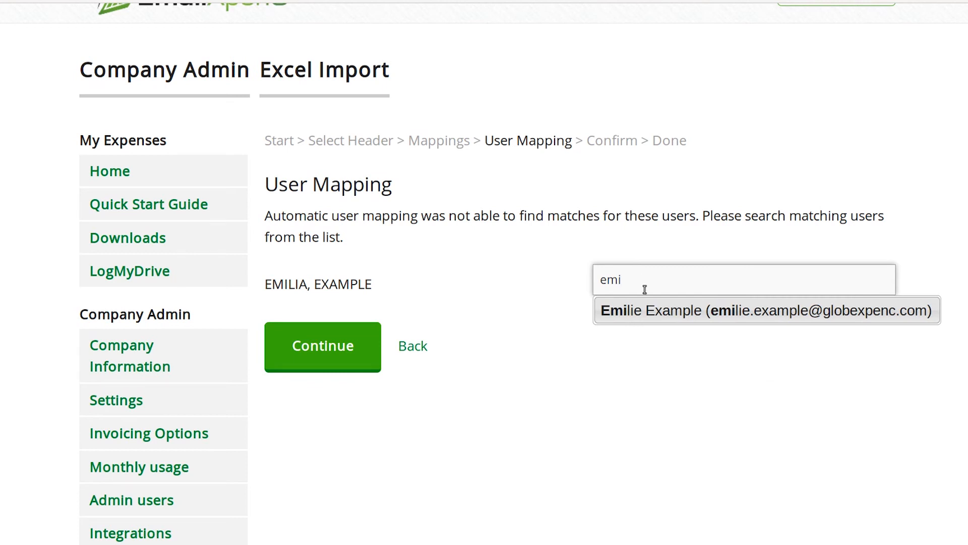
{"action": "left_click", "coordinate": [646, 321]}
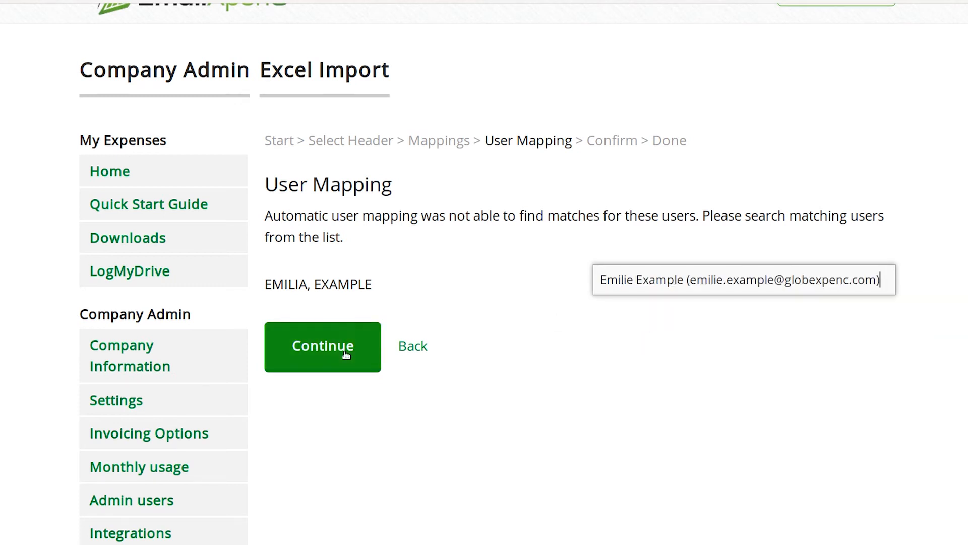
- Accept the user mapping and import the expenses from transactions.xls into Concur
{"action": "left_click", "coordinate": [324, 350]}
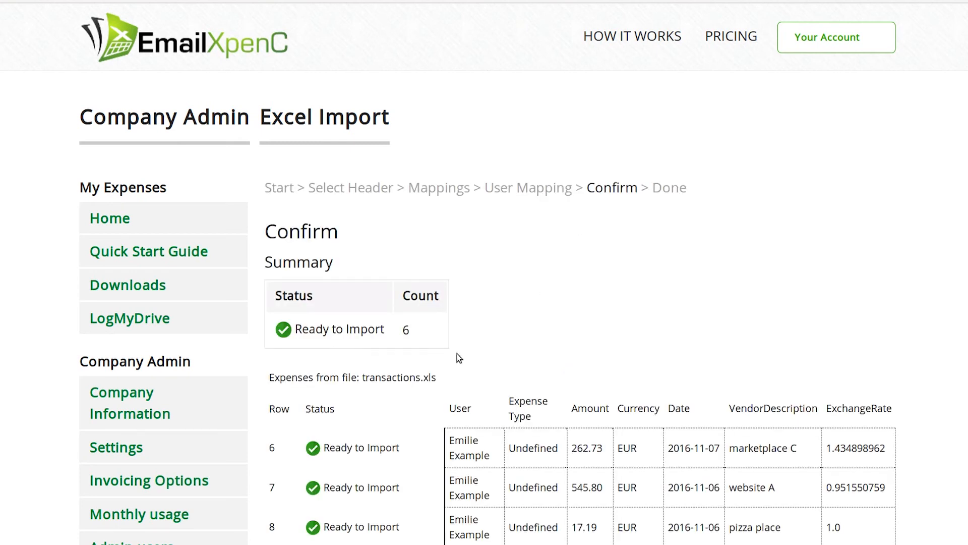
{"action": "scroll", "coordinate": [445, 361], "scroll_direction": "down", "scroll_amount": 5}
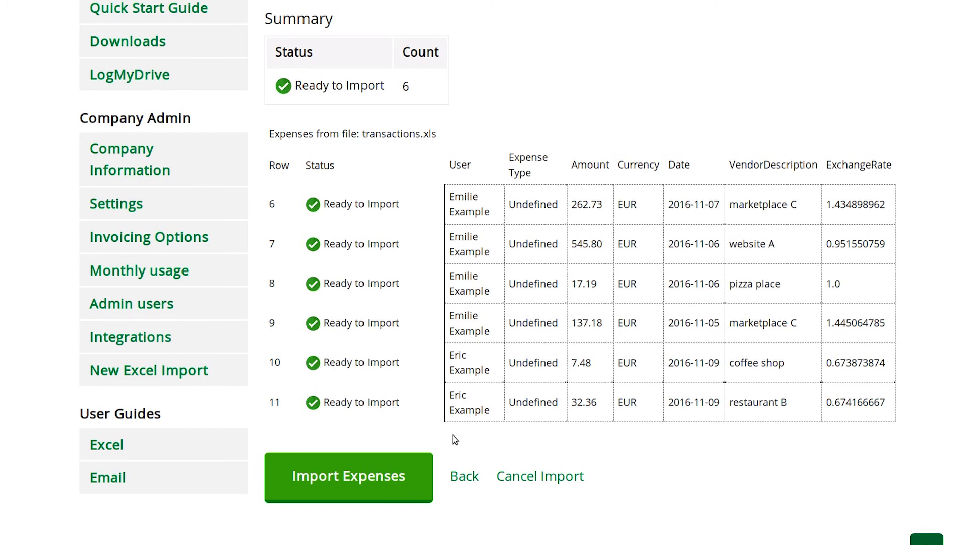
{"action": "left_click", "coordinate": [350, 479]}
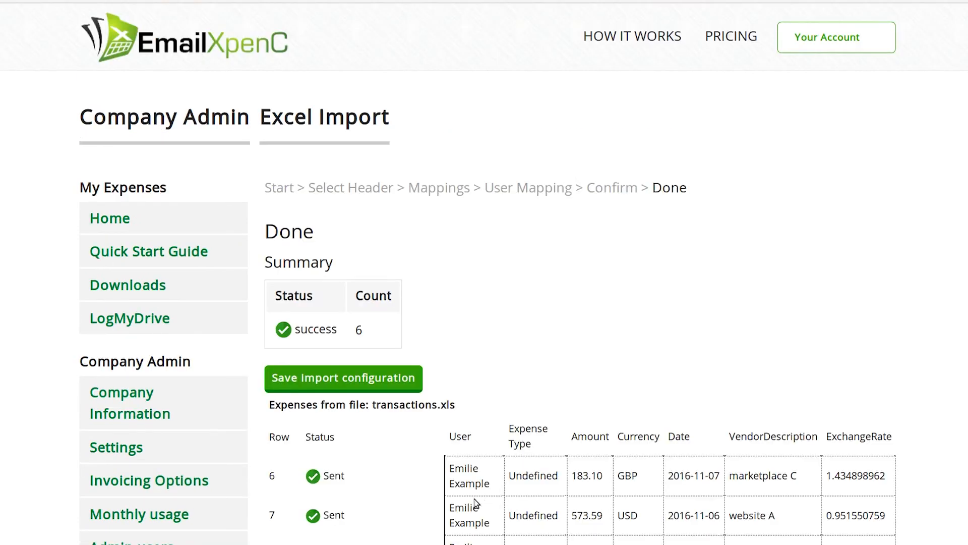
- Save the import configuration under the name "new configuration"
{"action": "scroll", "coordinate": [405, 508], "scroll_direction": "down", "scroll_amount": 3}
{"action": "scroll", "coordinate": [405, 508], "scroll_direction": "down", "scroll_amount": 1}
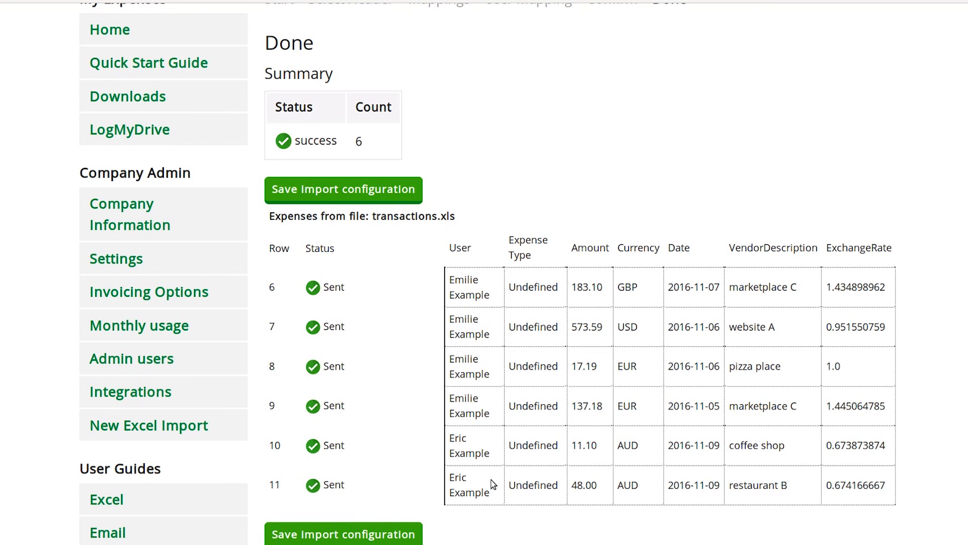
{"action": "scroll", "coordinate": [444, 525], "scroll_direction": "down", "scroll_amount": 1}
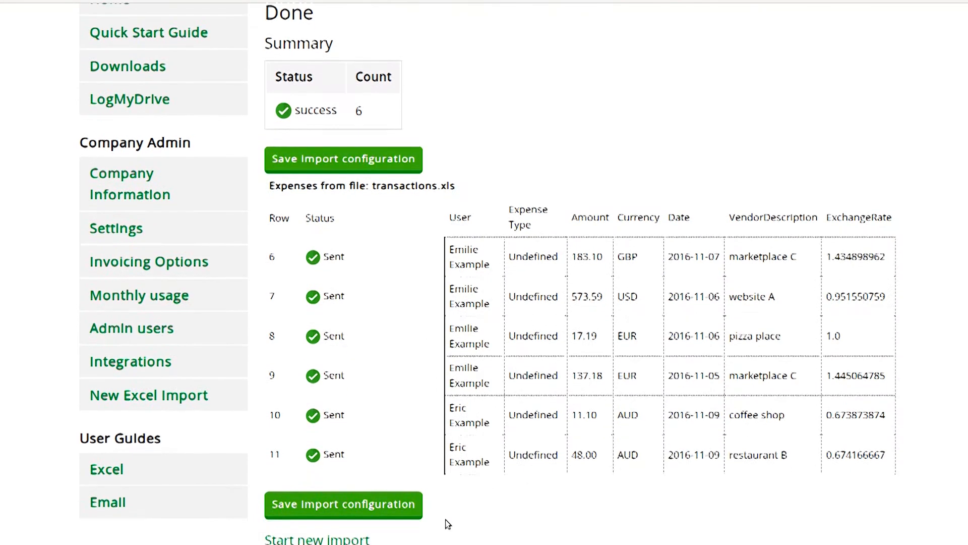
{"action": "left_click", "coordinate": [351, 489]}
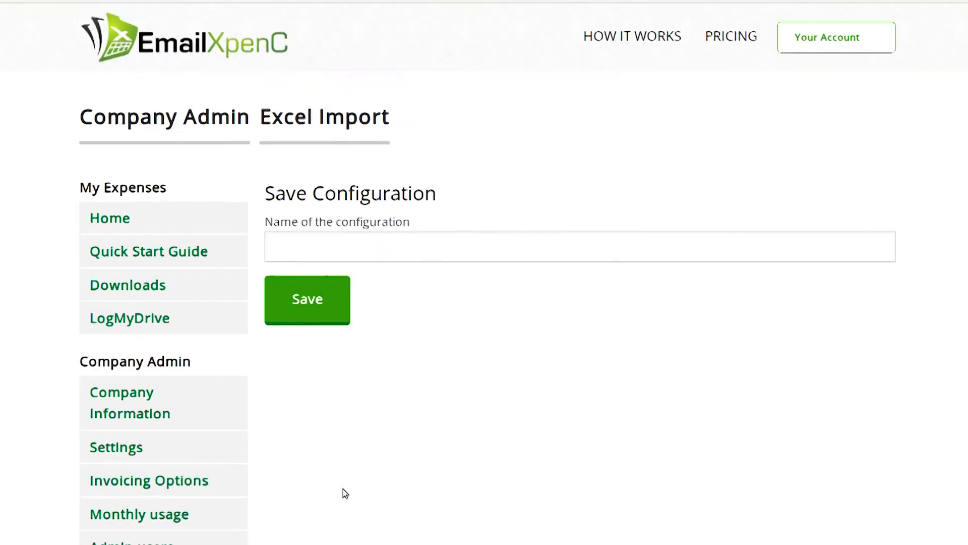
{"action": "left_click", "coordinate": [396, 251]}
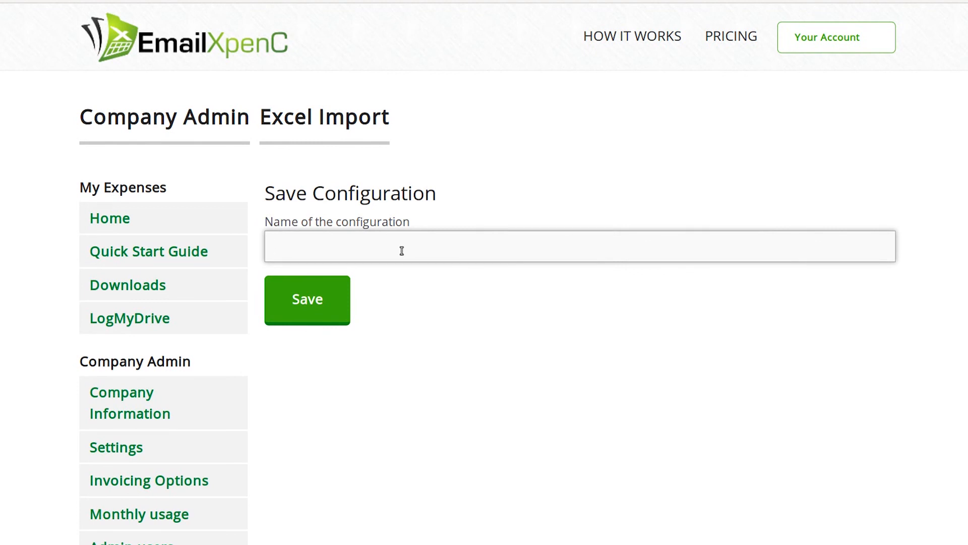
{"action": "type", "text": "new configuration"}
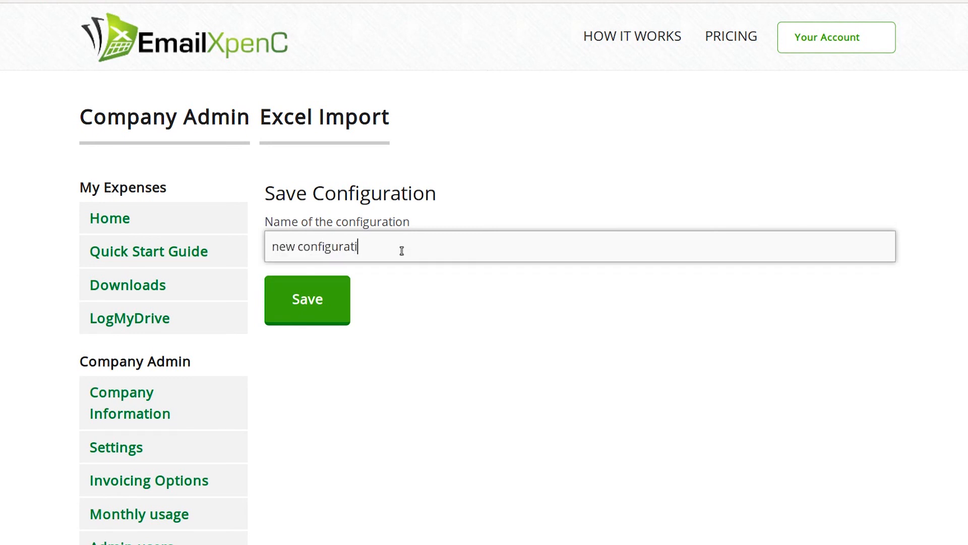
{"action": "left_click", "coordinate": [344, 297]}
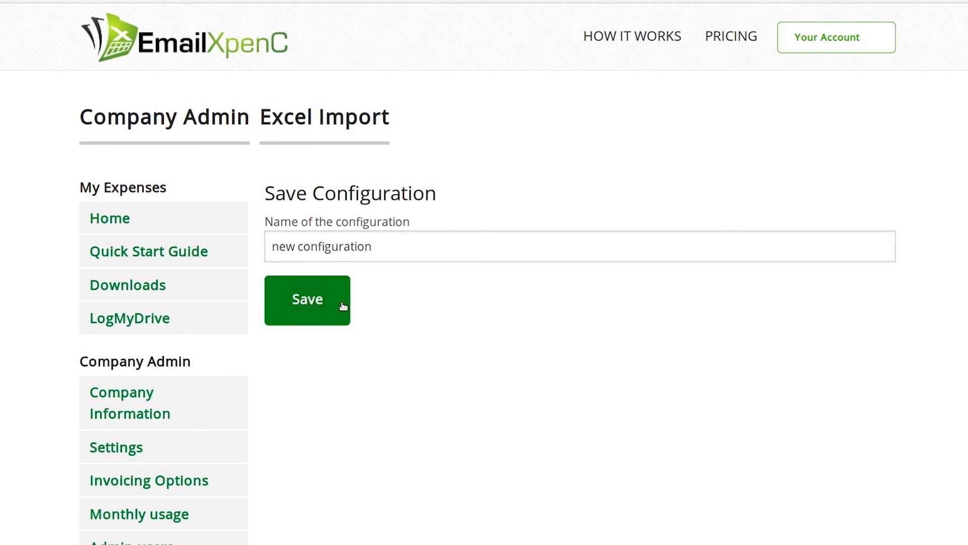